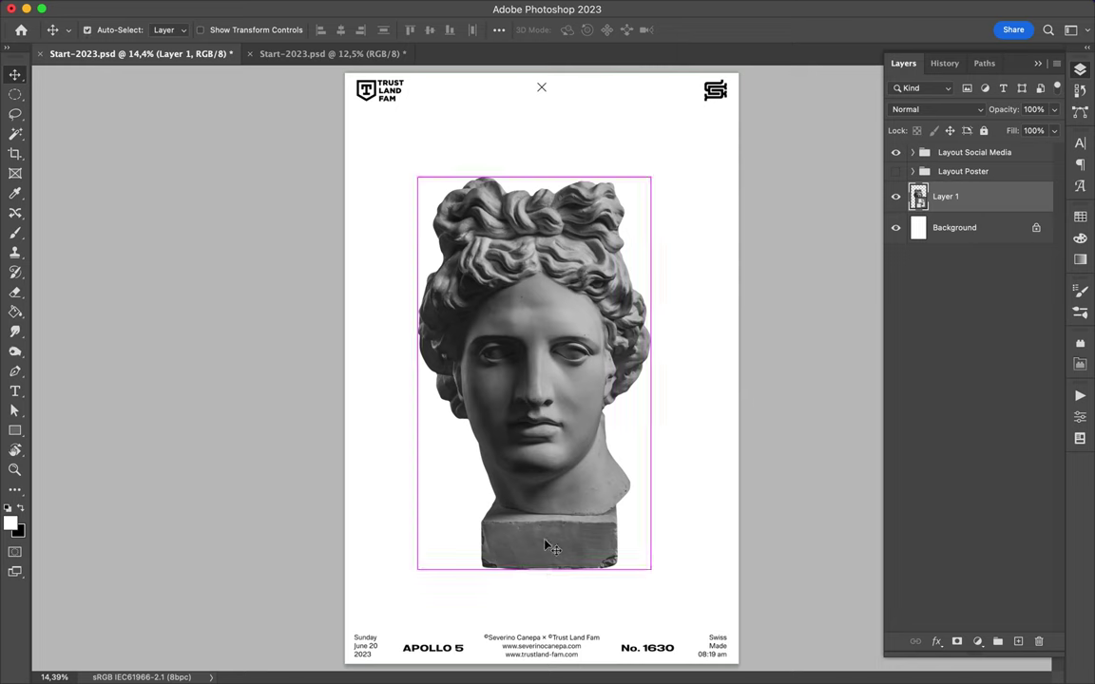
- Scale the statue head smaller and nudge it into position
drag(535, 577, 535, 533)
key(Return)
drag(552, 364, 554, 371)
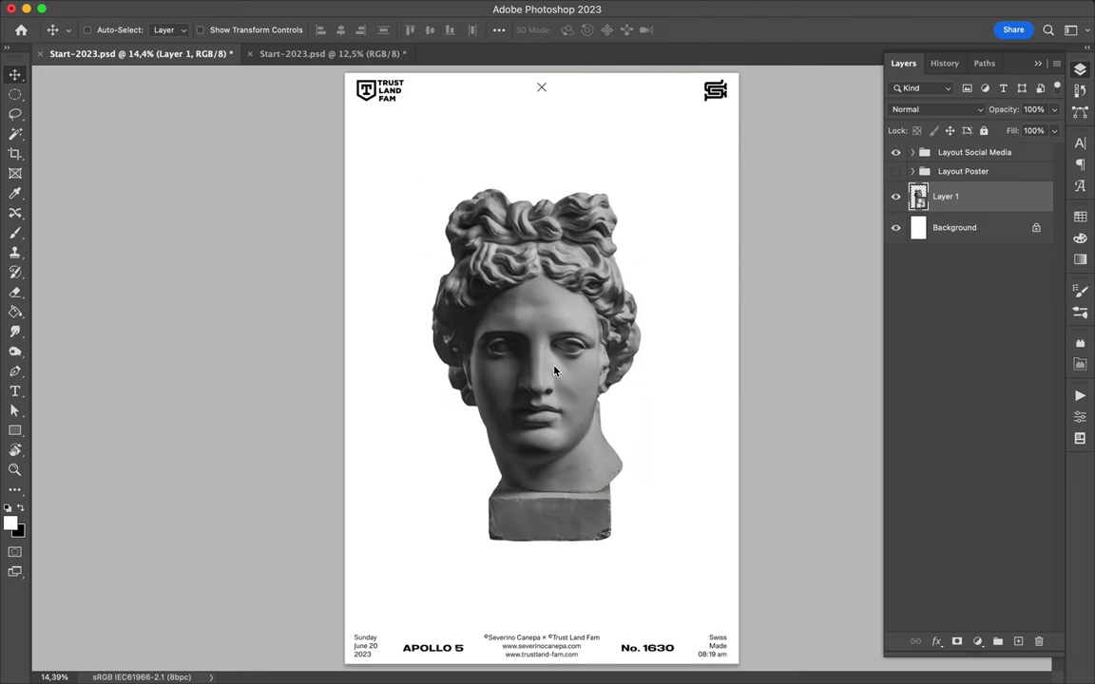
- Add a new lettering layer and test the Marky Mark brush, undoing the stroke
key(b)
key(ctrl+shift+alt+n)
click(102, 29)
click(129, 429)
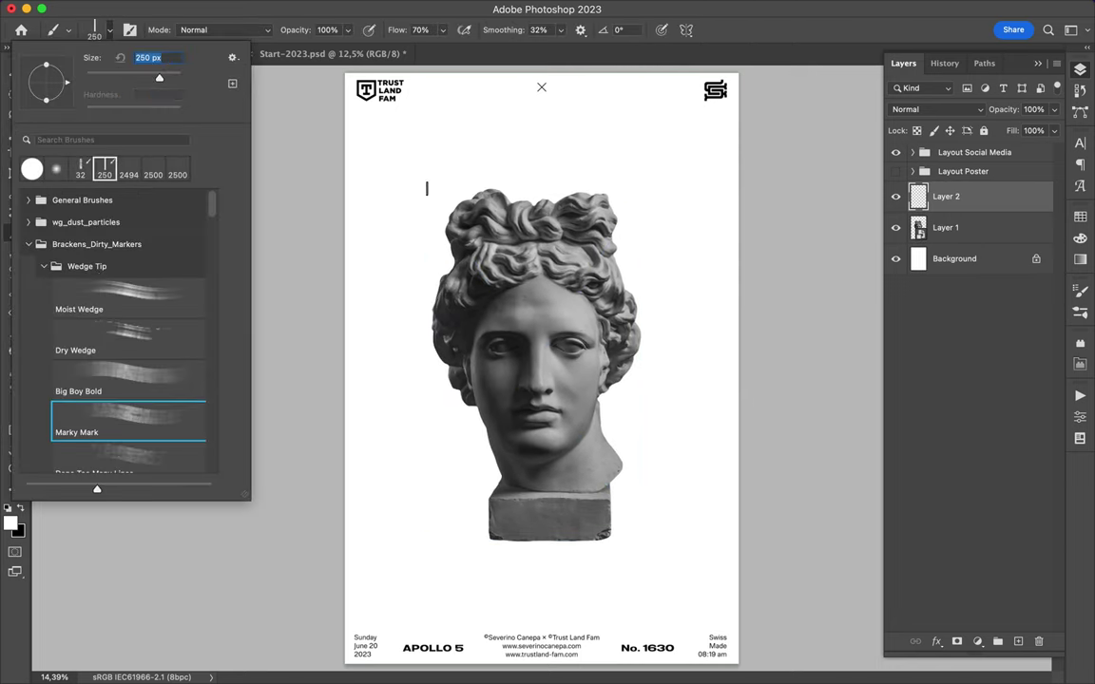
click(408, 190)
drag(400, 130, 403, 171)
key(ctrl+z)
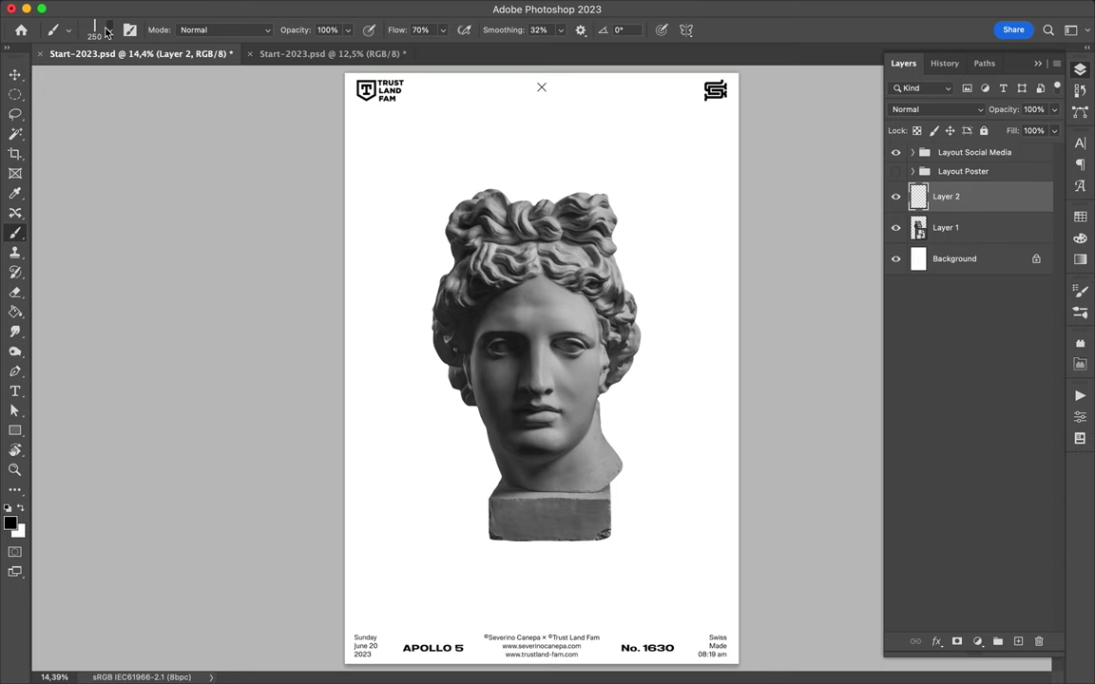
- Paint the letter H with the I'm Hurt brush on its own layer
click(102, 29)
click(136, 368)
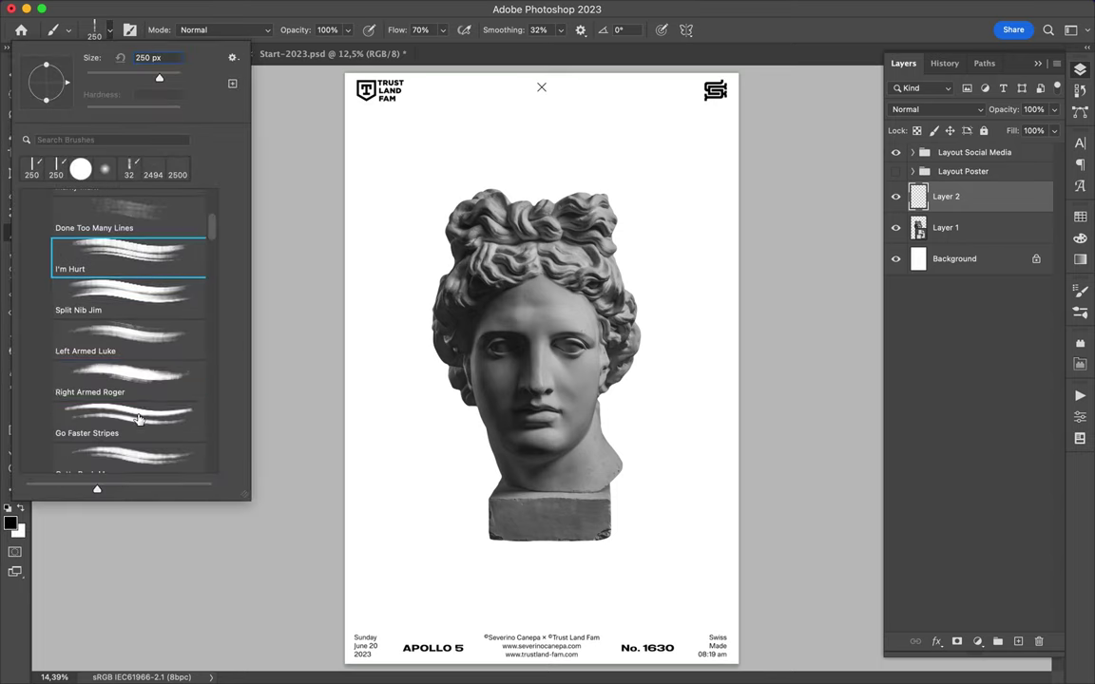
click(398, 123)
drag(400, 129, 405, 232)
drag(391, 176, 443, 174)
drag(435, 124, 438, 232)
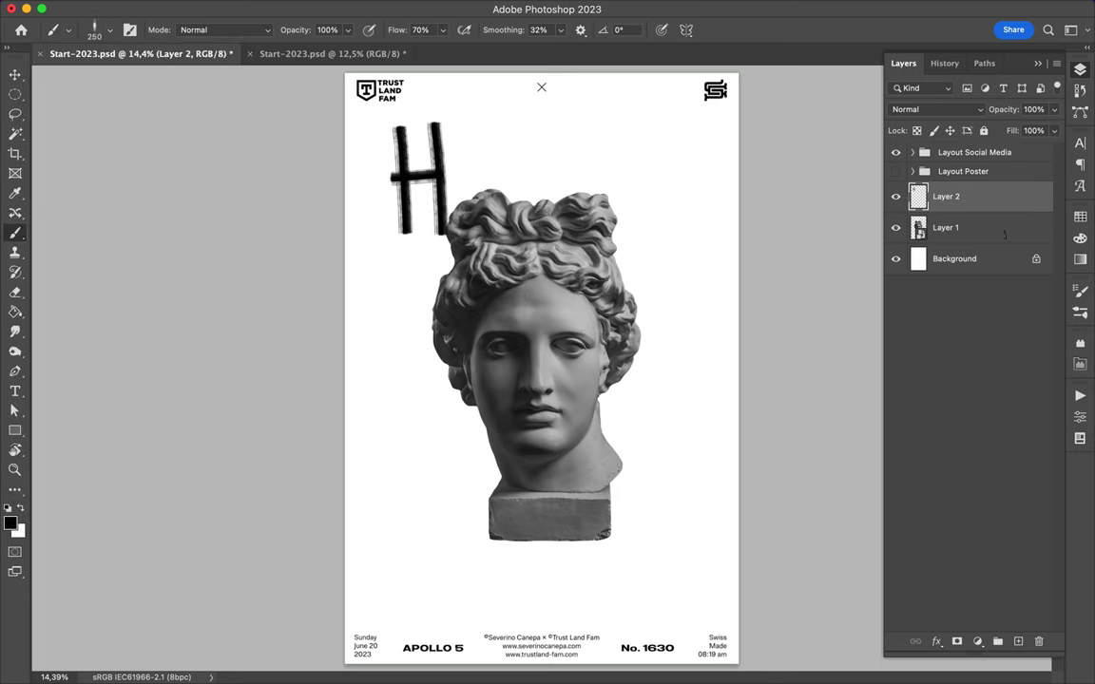
click(952, 194)
text(H)
key(Return)
- Paint the E with the Go Faster Stripes brush on a new layer named E
key(ctrl+shift+alt+n)
click(102, 29)
click(128, 421)
click(454, 143)
mouse_move(466, 124)
mouse_down()
mouse_move(466, 209)
mouse_move(534, 201)
mouse_up()
drag(466, 166, 487, 164)
drag(460, 122, 500, 120)
double_click(946, 196)
text(E)
- Paint the R with a 160 px brush on a new layer named R
key(ctrl+shift+alt+n)
double_click(946, 196)
text(R)
click(102, 29)
click(544, 125)
mouse_move(535, 114)
mouse_down()
mouse_move(535, 207)
mouse_move(540, 173)
mouse_move(608, 209)
mouse_up()
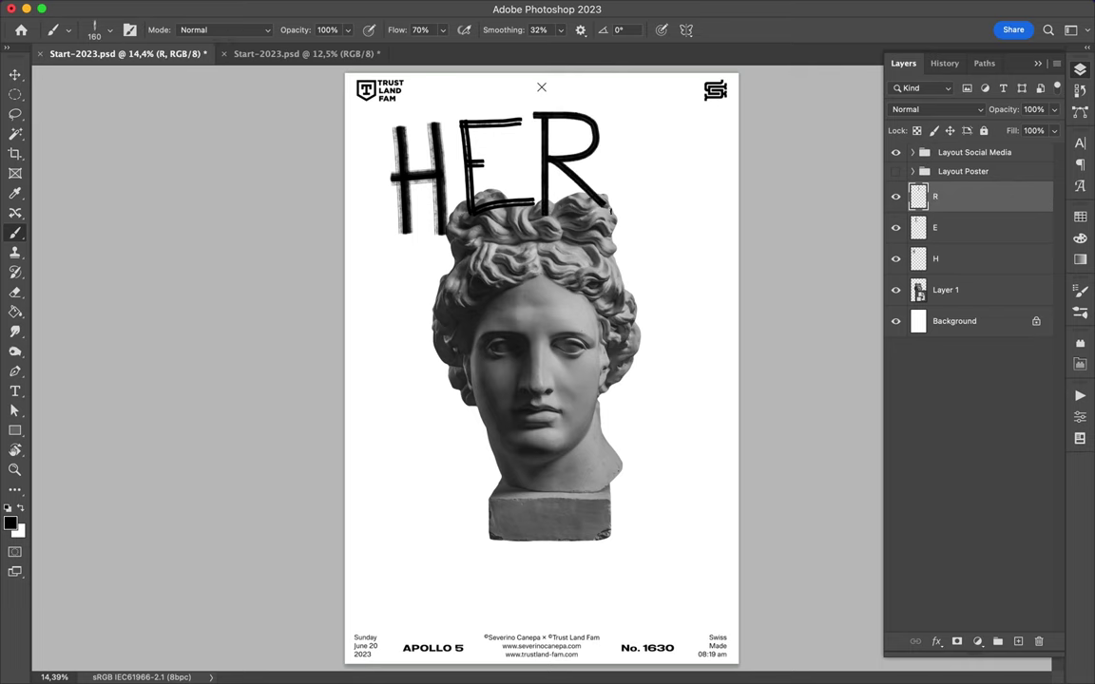
- Paint the final E with a different brush, completing HERE
click(102, 29)
click(672, 152)
mouse_move(649, 121)
mouse_down()
mouse_move(649, 219)
mouse_move(677, 217)
mouse_up()
drag(649, 168, 671, 168)
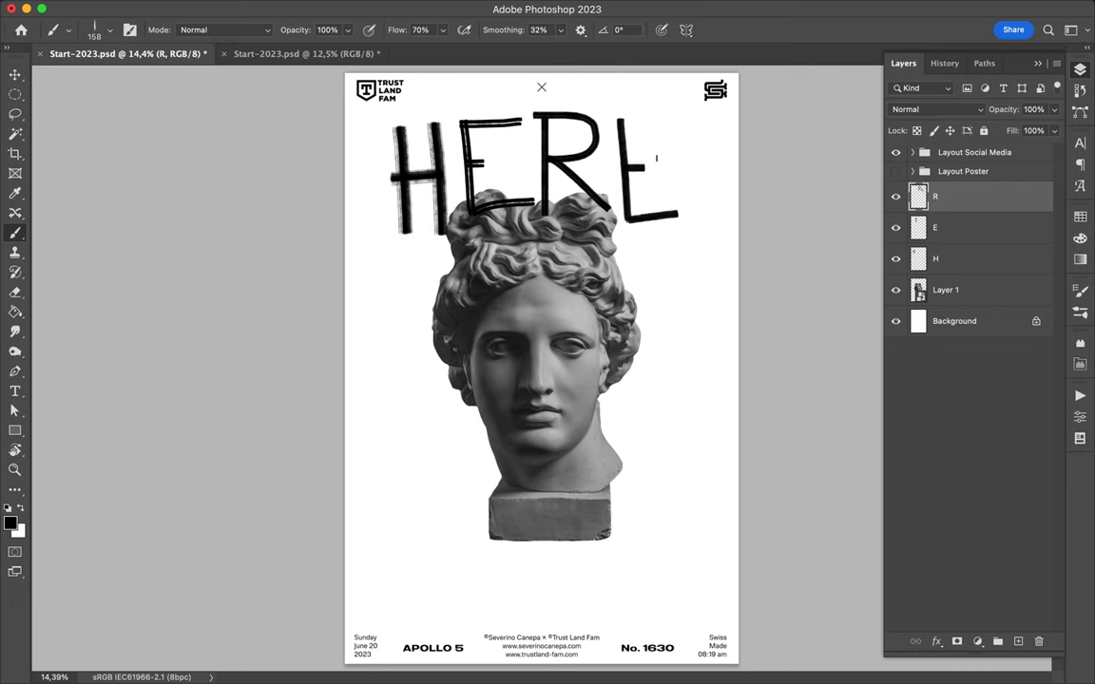
drag(649, 121, 671, 119)
click(101, 29)
- Paint WE left of the statue head with a different marker brush
click(123, 414)
click(360, 361)
mouse_move(358, 360)
mouse_down()
mouse_move(380, 418)
mouse_move(399, 418)
mouse_move(404, 358)
mouse_move(411, 434)
mouse_move(452, 439)
mouse_up()
mouse_move(412, 406)
mouse_down()
mouse_move(432, 406)
mouse_move(444, 371)
mouse_up()
- Paint the letter A below the head with another marker brush
click(102, 29)
click(95, 454)
click(442, 611)
mouse_move(433, 537)
mouse_down()
mouse_move(439, 618)
mouse_move(497, 625)
mouse_up()
drag(418, 600, 467, 569)
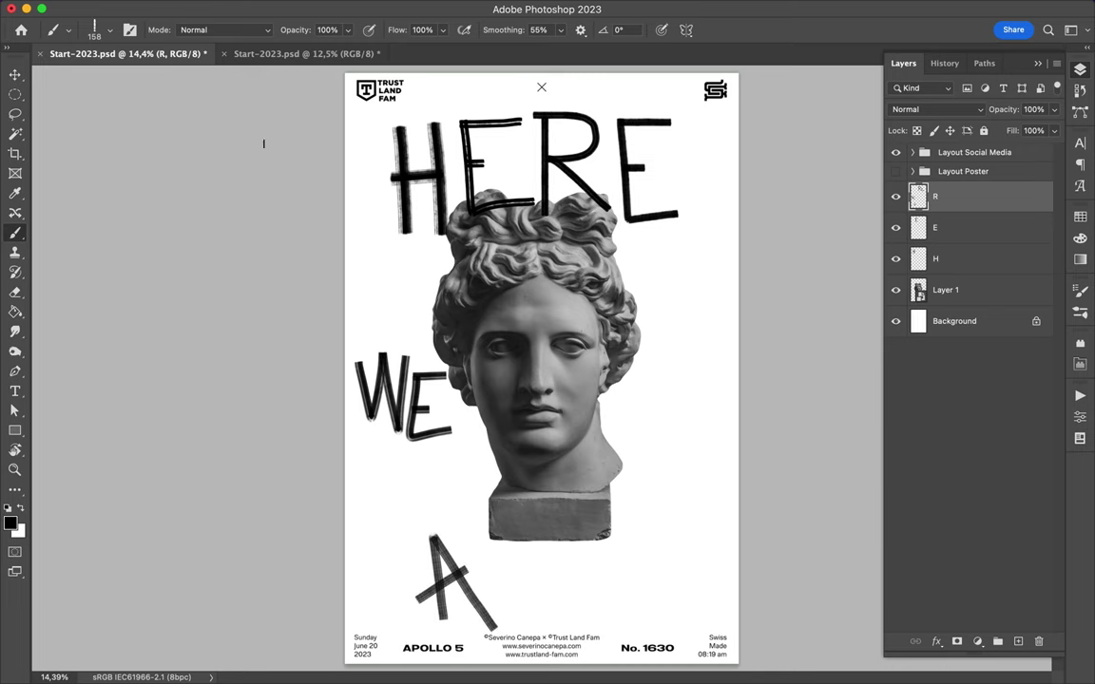
- Paint the R after the A with the grey Dirty Wash brush
click(102, 29)
click(105, 343)
scroll(106, 343, down, 3)
scroll(105, 343, down, 3)
click(105, 404)
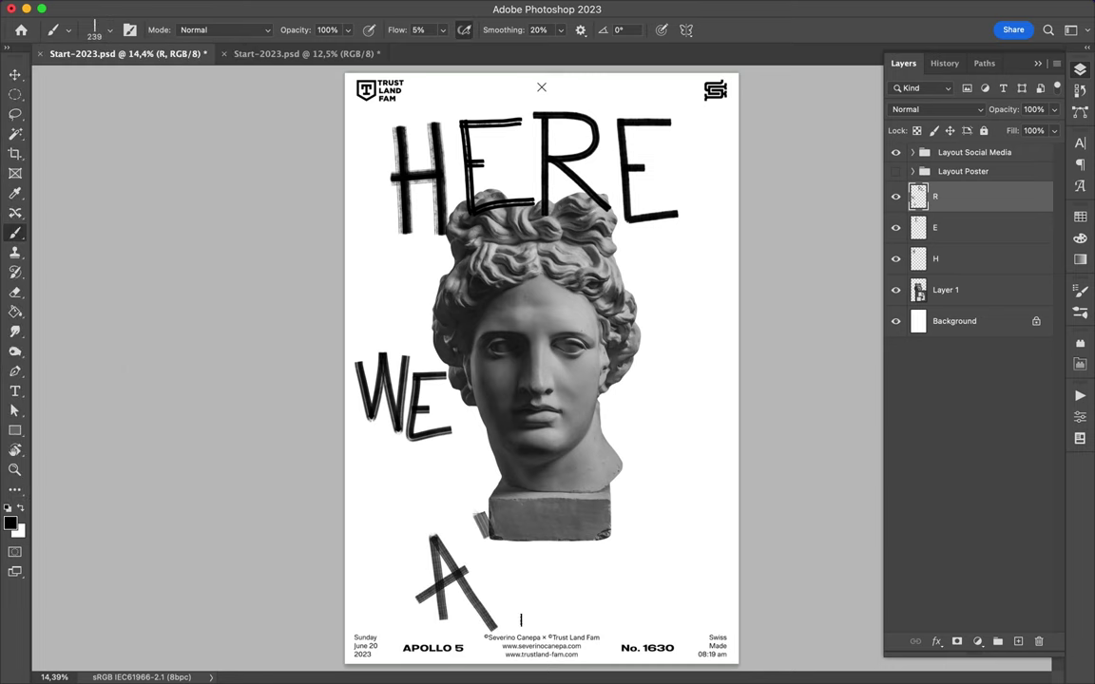
drag(486, 518, 521, 618)
mouse_move(473, 504)
mouse_down()
mouse_move(503, 549)
mouse_move(623, 609)
mouse_up()
- Paint the black E with the Thinning Ink brush, completing ARE
click(110, 29)
click(128, 407)
mouse_move(597, 495)
mouse_down()
mouse_move(597, 575)
mouse_move(670, 571)
mouse_up()
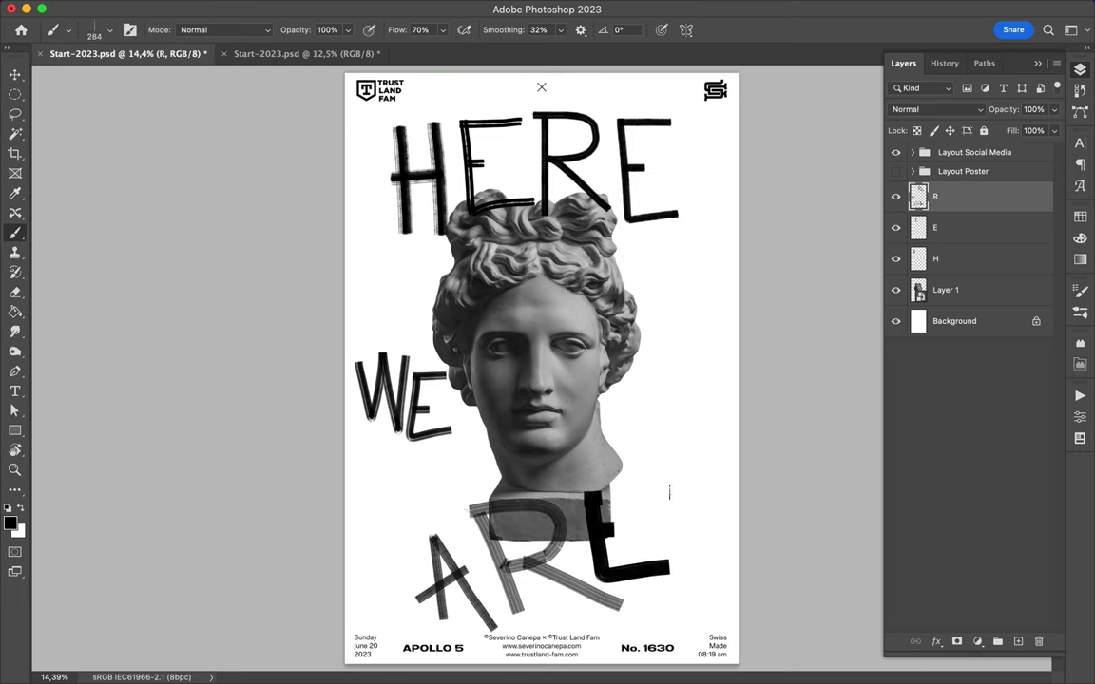
drag(585, 493, 699, 492)
- Marquee-select WE and cut it onto its own layer
key(v)
key(m)
mouse_move(348, 325)
mouse_down()
mouse_move(460, 460)
mouse_move(427, 481)
mouse_up()
key(ctrl+shift+j)
- Rename the cut-out lettering layer to WE
key(v)
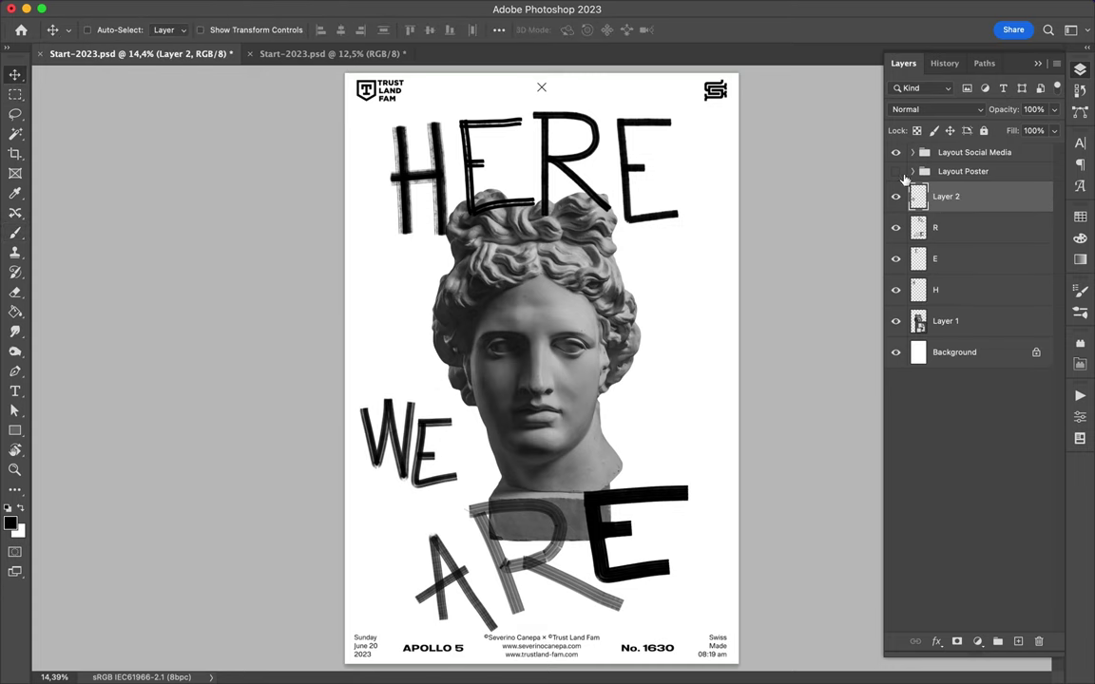
double_click(941, 196)
text(WEm)
key(Return)
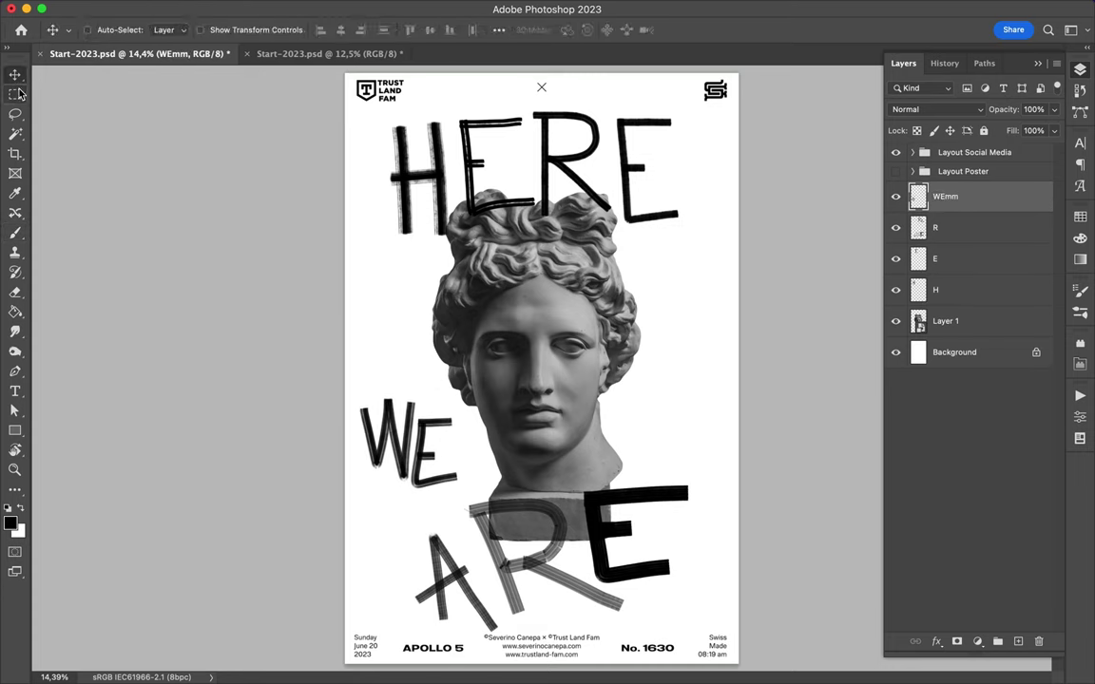
- Cut ARE onto its own layer and reposition ARE and WE
click(16, 94)
drag(416, 479, 719, 602)
key(ctrl+shift+j)
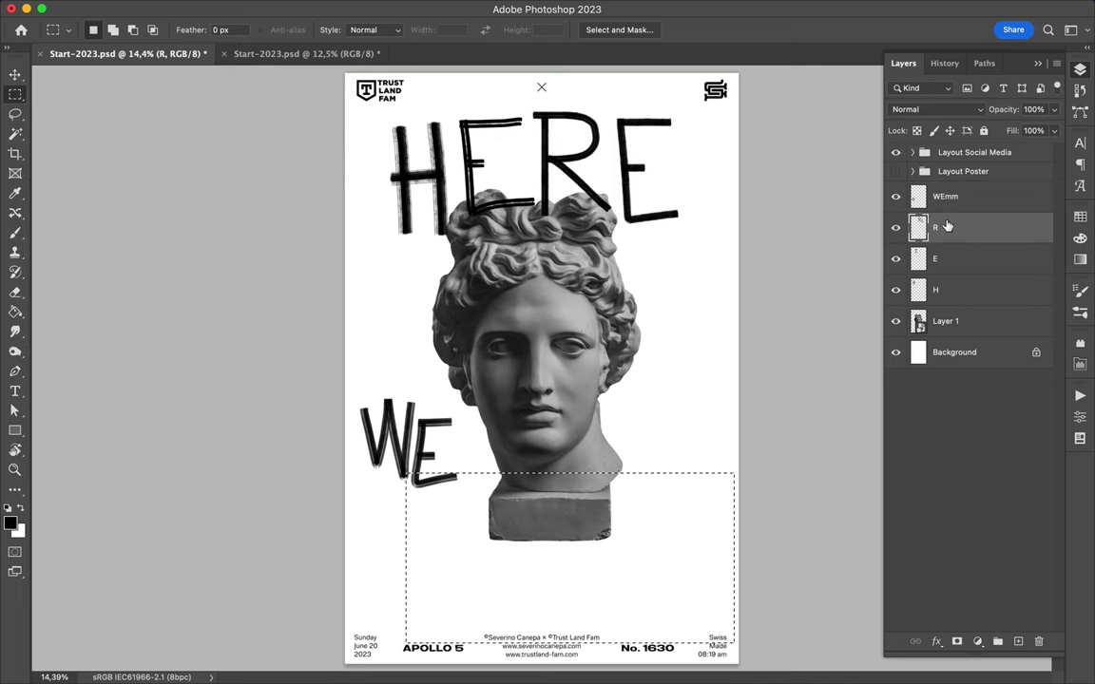
key(v)
drag(611, 528, 574, 521)
mouse_move(418, 437)
mouse_down()
mouse_move(447, 390)
mouse_move(511, 379)
mouse_up()
drag(423, 414, 430, 423)
- Name the two lettering layers WE and ARE
double_click(945, 196)
text(WE)
key(Return)
double_click(946, 227)
text(ARE)
key(Return)
- Return to the Brush tool and browse the brush presets
key(b)
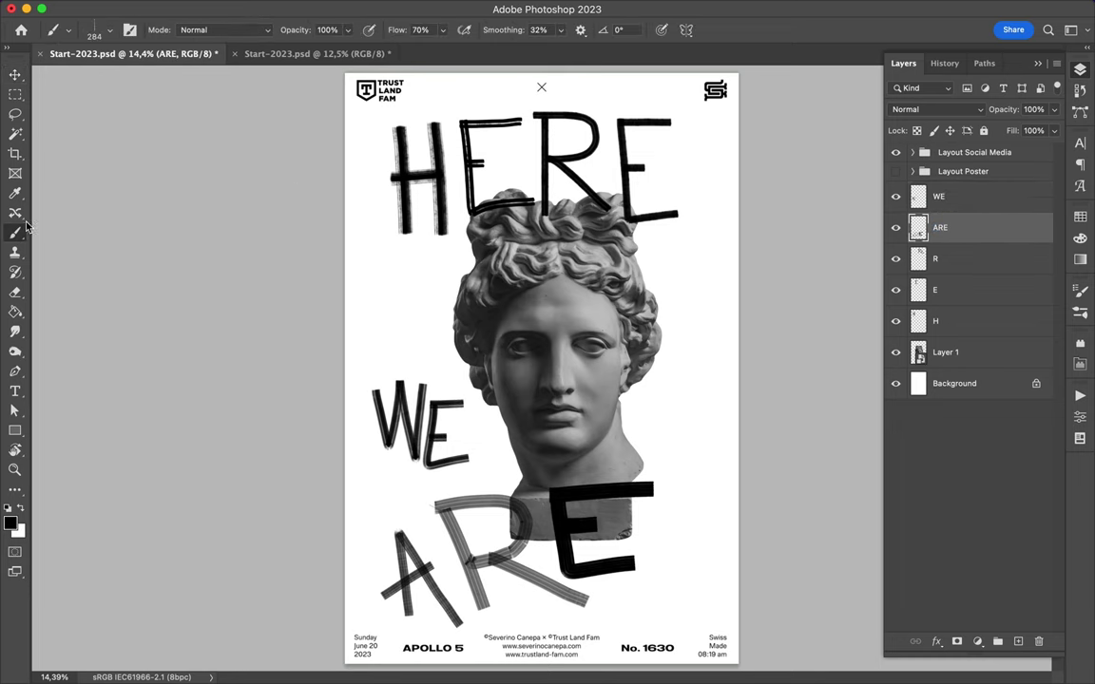
click(102, 29)
scroll(126, 406, down, 5)
scroll(127, 406, down, 2)
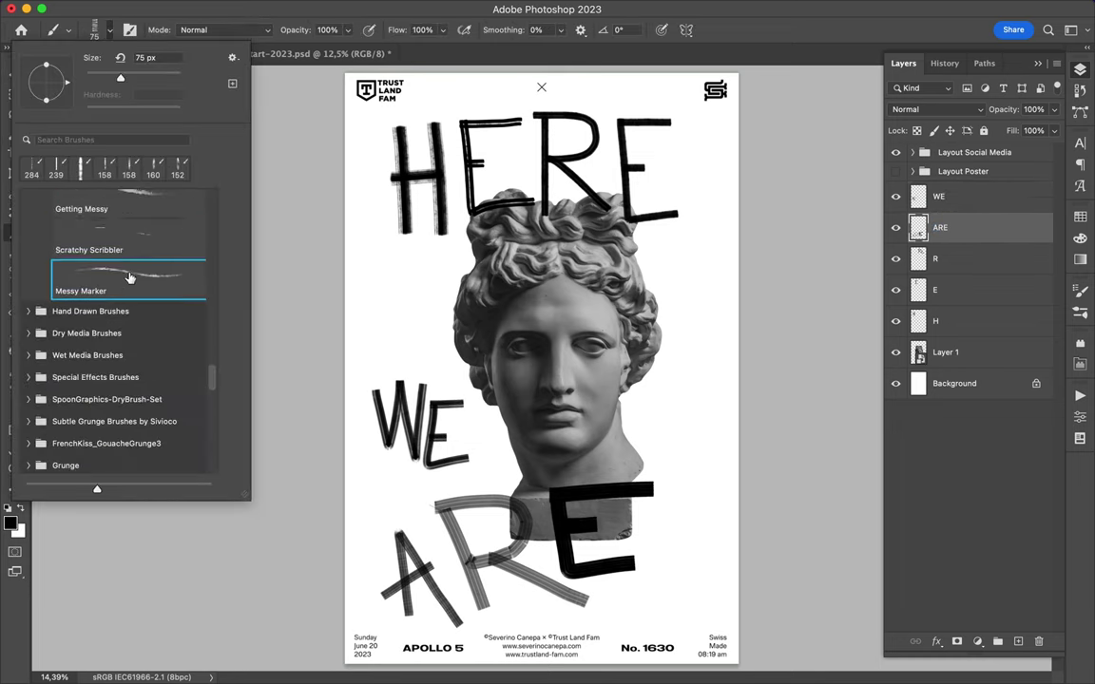
- Pick the 10 px It's Going To Run Out brush on a new layer
click(128, 306)
key(Escape)
key(ctrl+shift+alt+n)
- Sketch thin outline lines around the H, E and R of HERE
drag(403, 117, 397, 209)
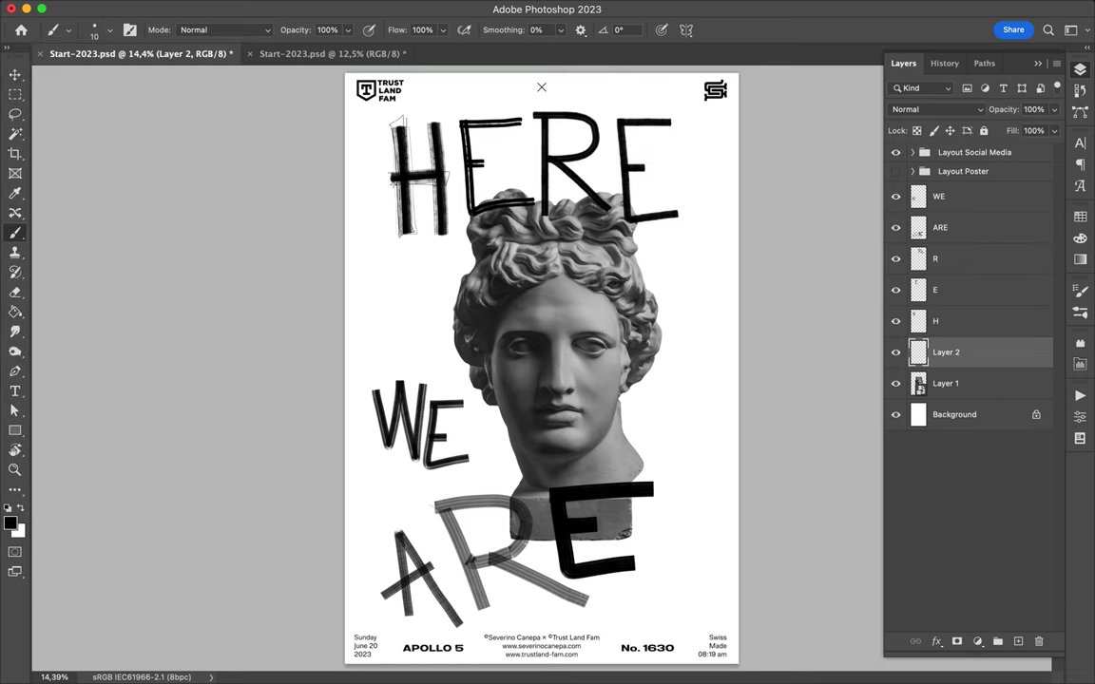
drag(445, 179, 449, 234)
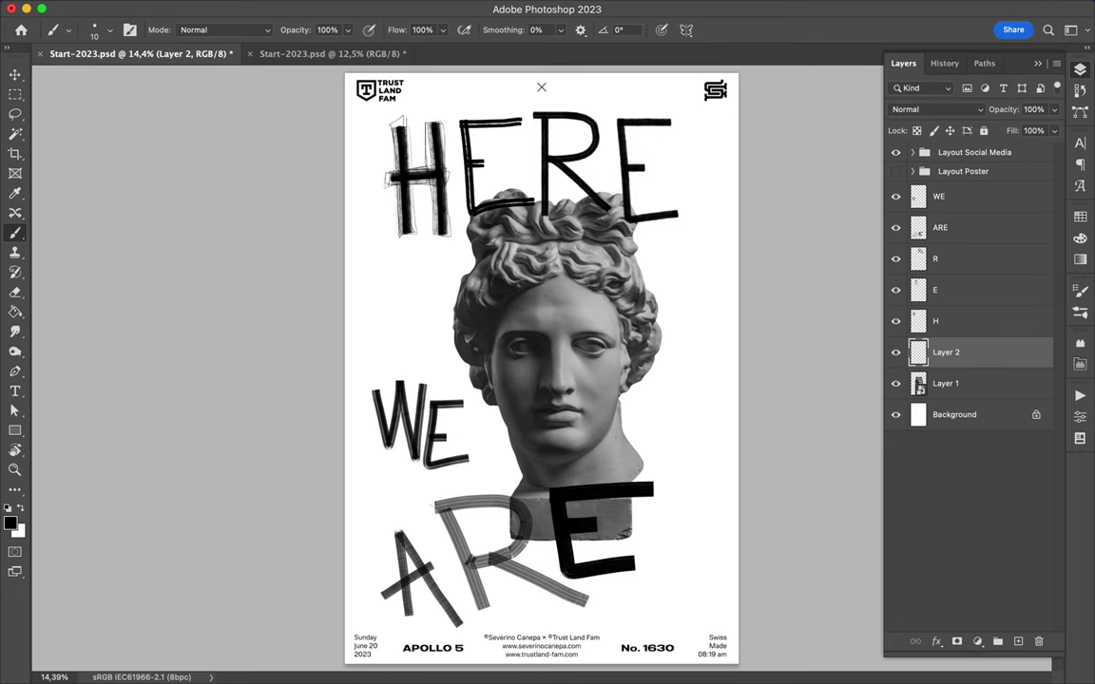
drag(435, 118, 438, 190)
drag(525, 113, 460, 202)
mouse_move(486, 107)
mouse_down()
mouse_move(494, 188)
mouse_move(485, 190)
mouse_move(552, 152)
mouse_move(587, 149)
mouse_move(496, 180)
mouse_up()
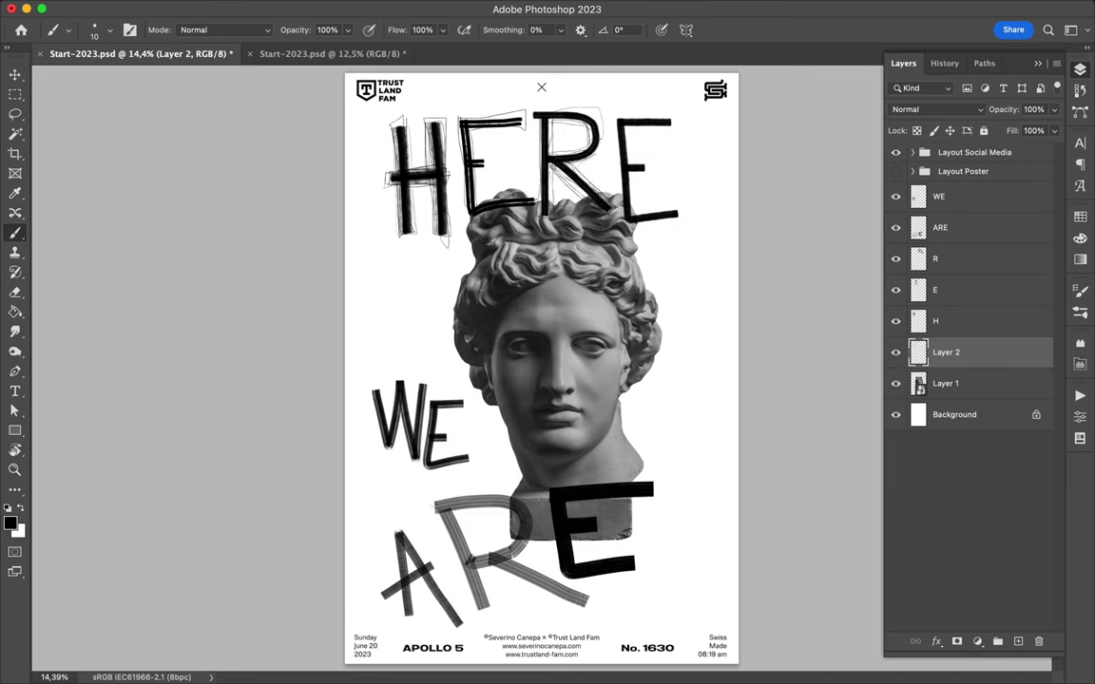
drag(557, 110, 558, 196)
drag(564, 114, 568, 188)
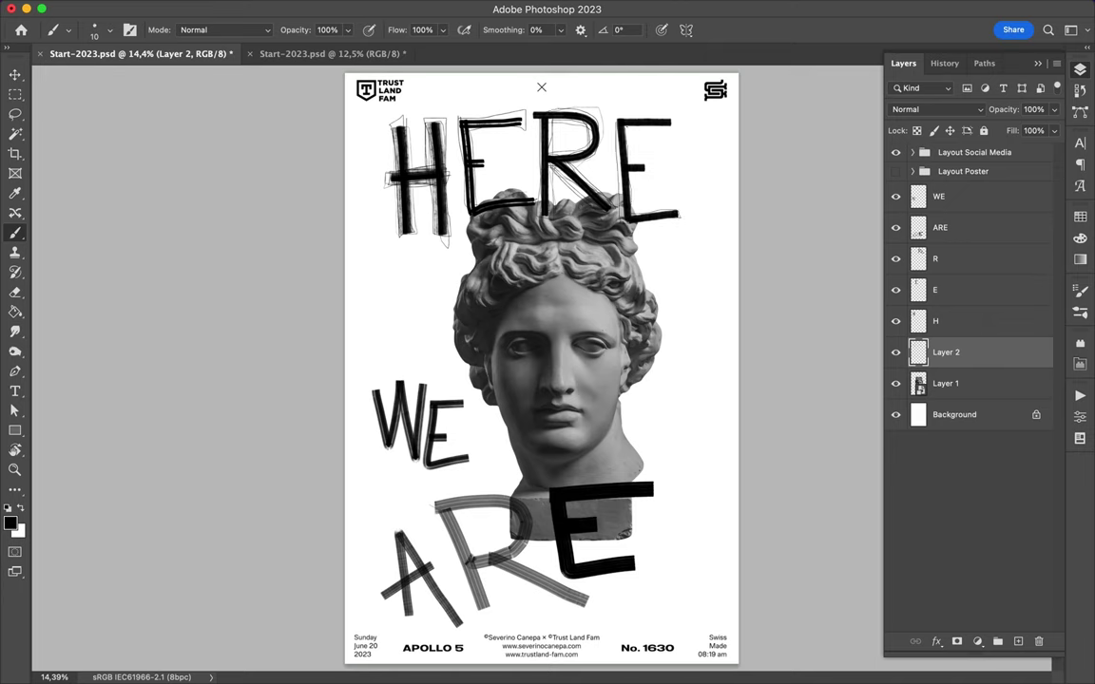
- Sketch thin outline lines around the A, R and E of ARE
drag(395, 524, 400, 607)
drag(398, 523, 464, 627)
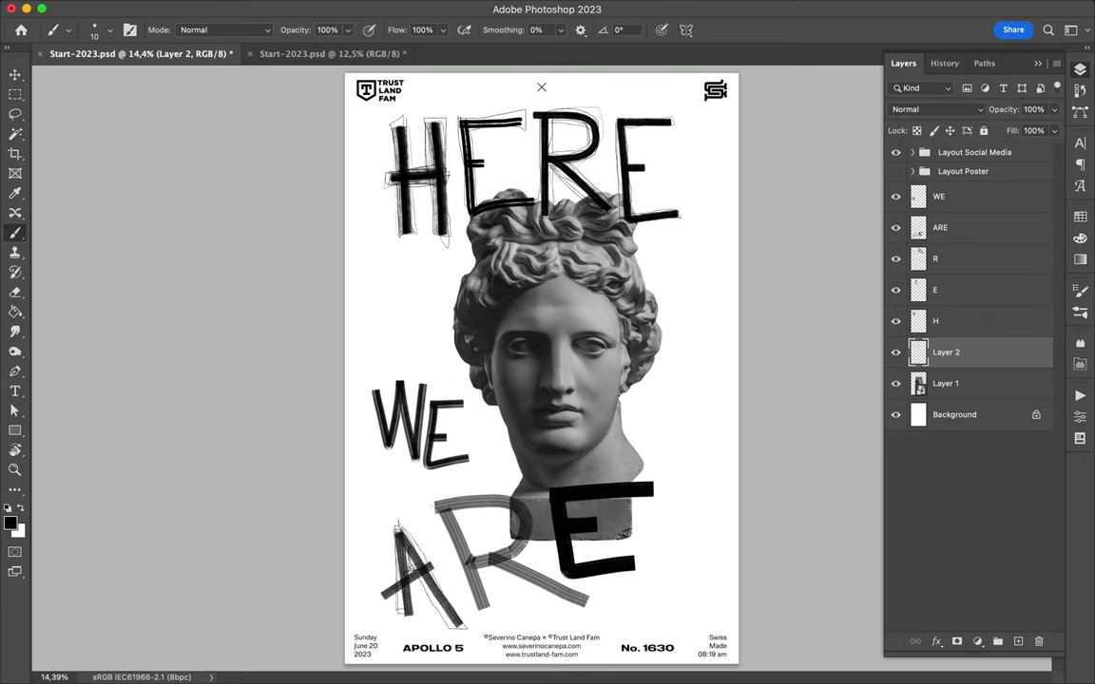
drag(377, 597, 436, 571)
drag(440, 500, 492, 613)
drag(466, 551, 532, 522)
drag(437, 518, 470, 604)
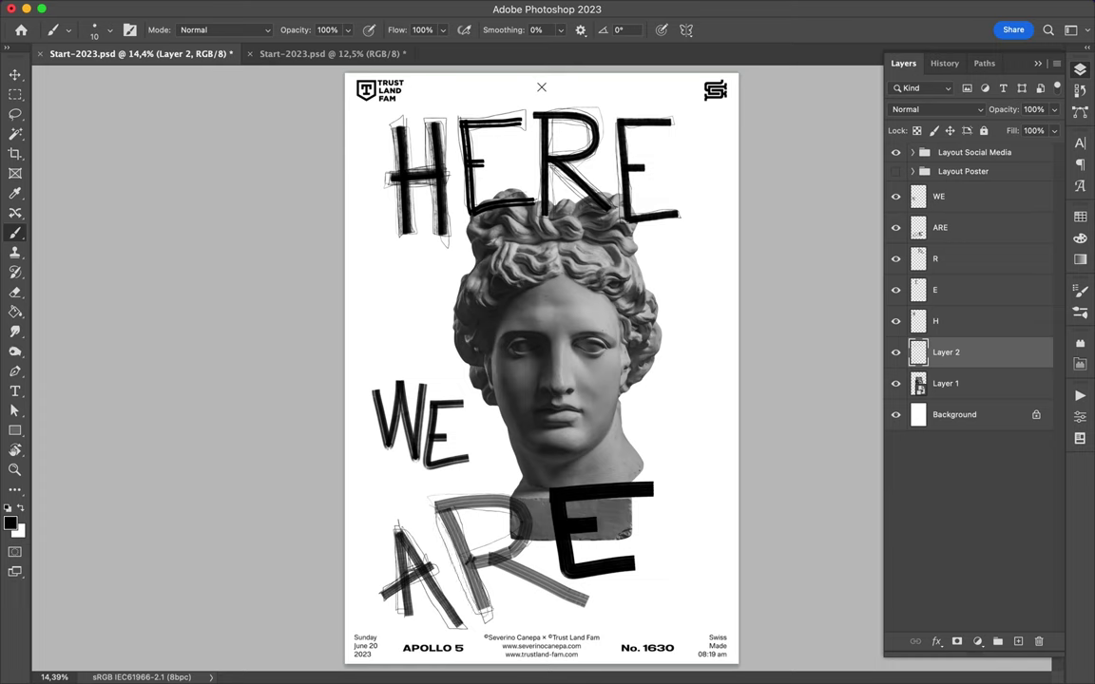
drag(431, 511, 529, 548)
drag(560, 575, 666, 563)
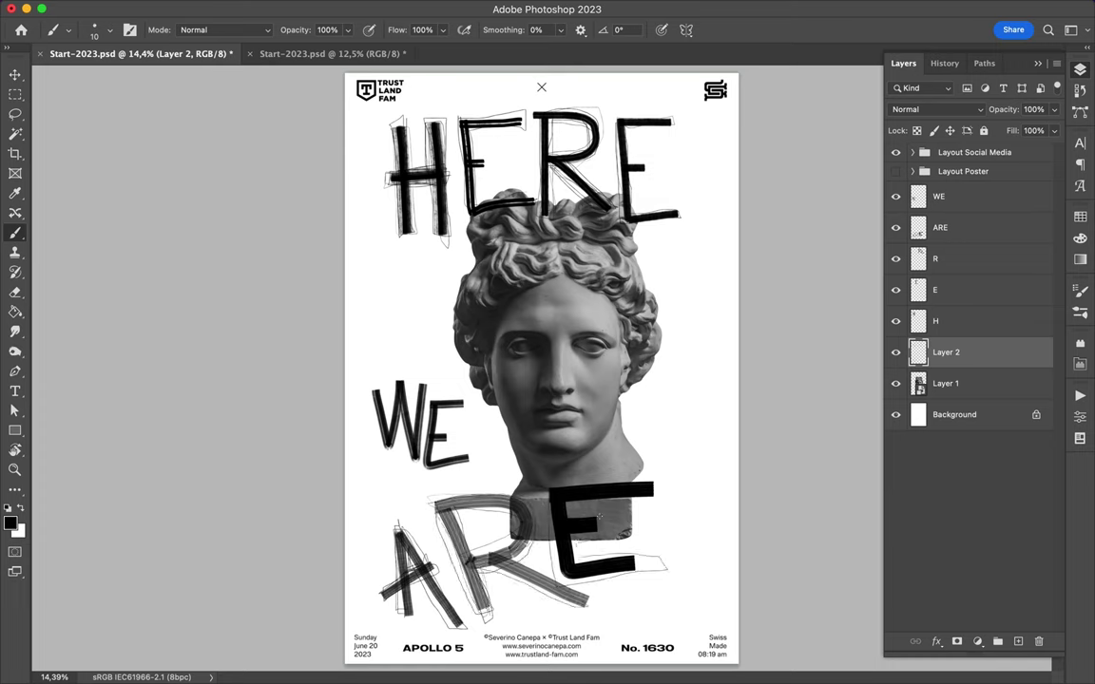
drag(590, 480, 654, 483)
click(68, 30)
- On a new layer with a 30 px brush, thicken the H and E stems
double_click(114, 281)
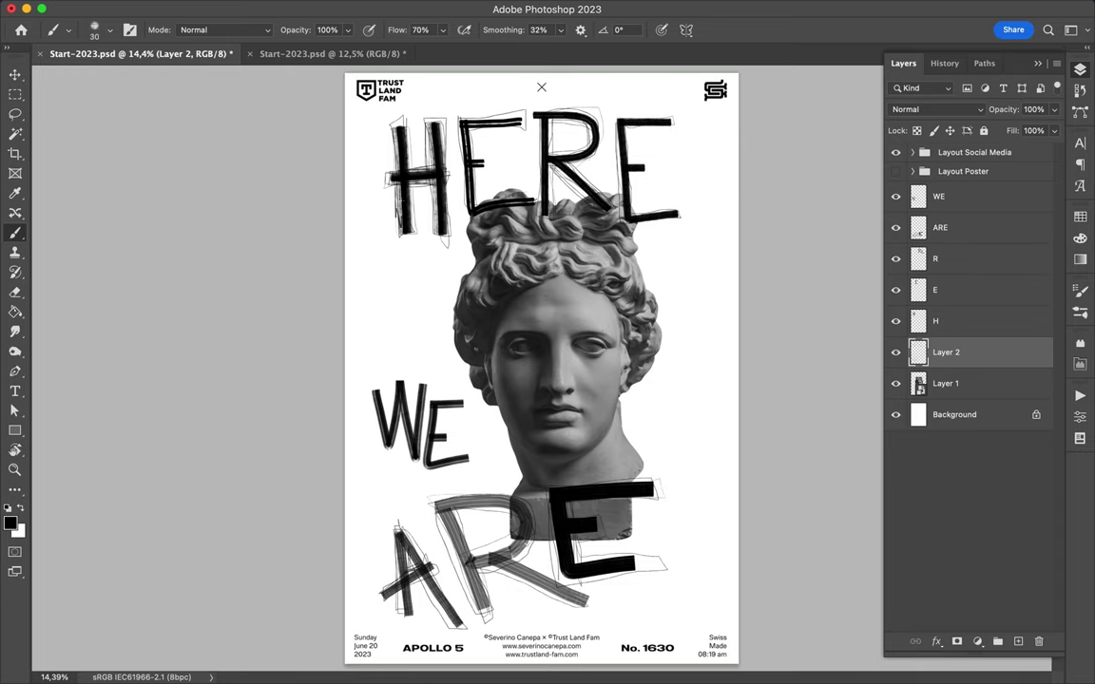
key(ctrl+shift+alt+n)
scroll(827, 380, up, 2)
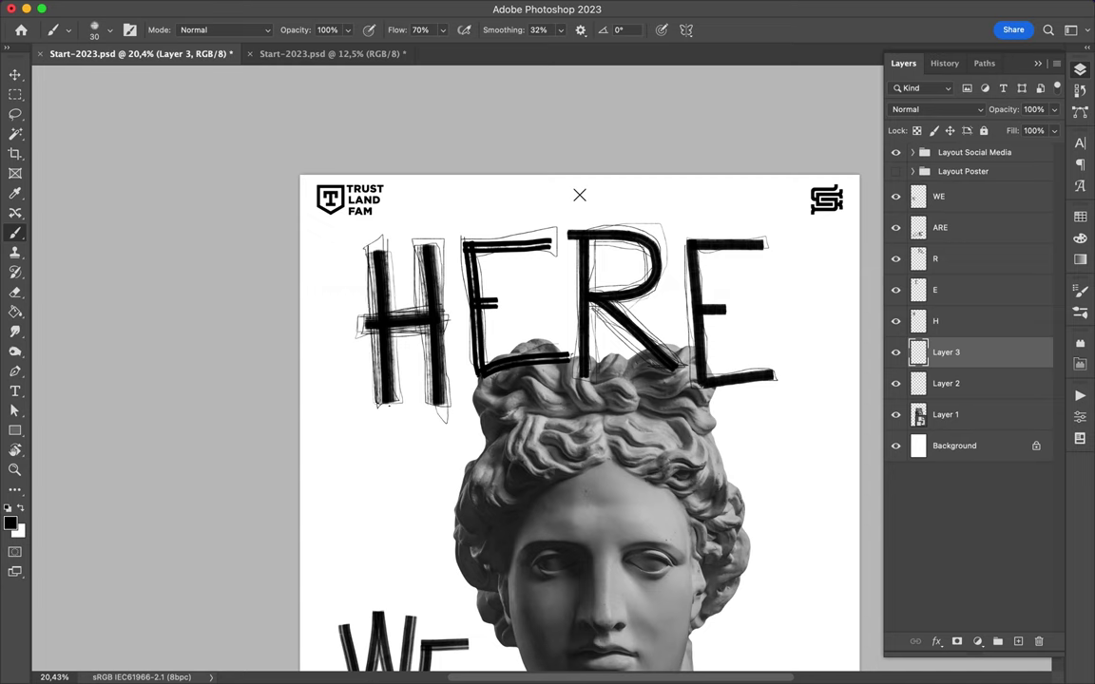
mouse_move(369, 265)
mouse_down()
mouse_move(369, 323)
mouse_move(405, 298)
mouse_move(385, 347)
mouse_up()
drag(396, 250, 397, 377)
mouse_move(379, 230)
mouse_down()
mouse_move(382, 332)
mouse_move(401, 376)
mouse_move(395, 312)
mouse_up()
mouse_move(433, 227)
mouse_down()
mouse_move(436, 329)
mouse_move(513, 323)
mouse_up()
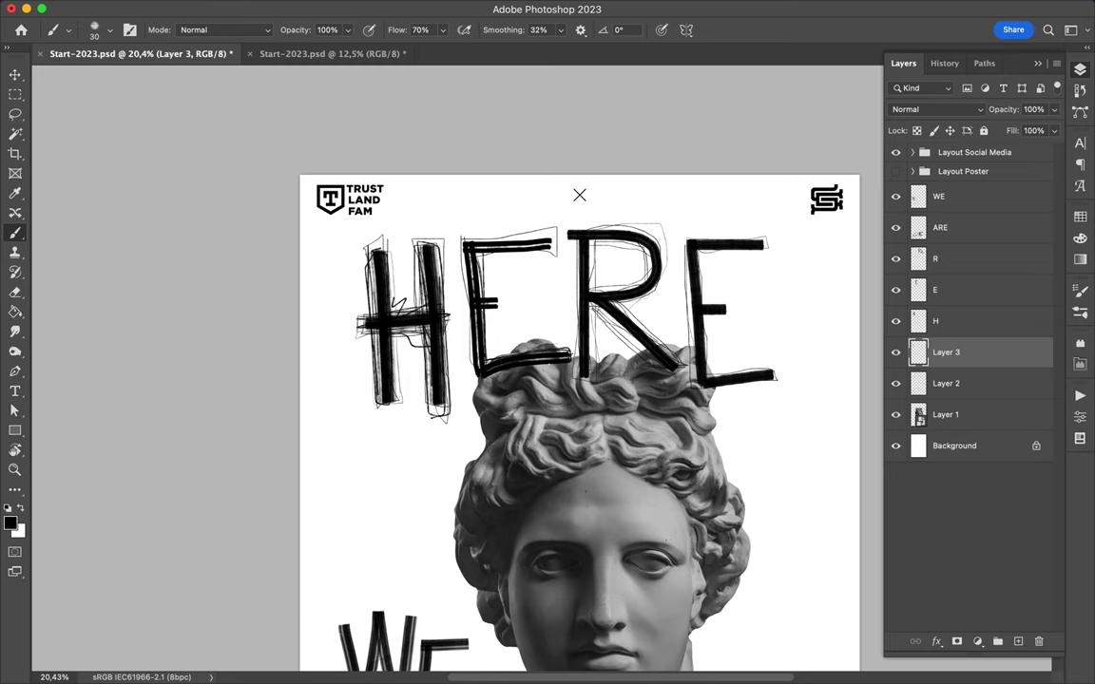
mouse_move(465, 245)
mouse_down()
mouse_move(551, 248)
mouse_move(468, 359)
mouse_up()
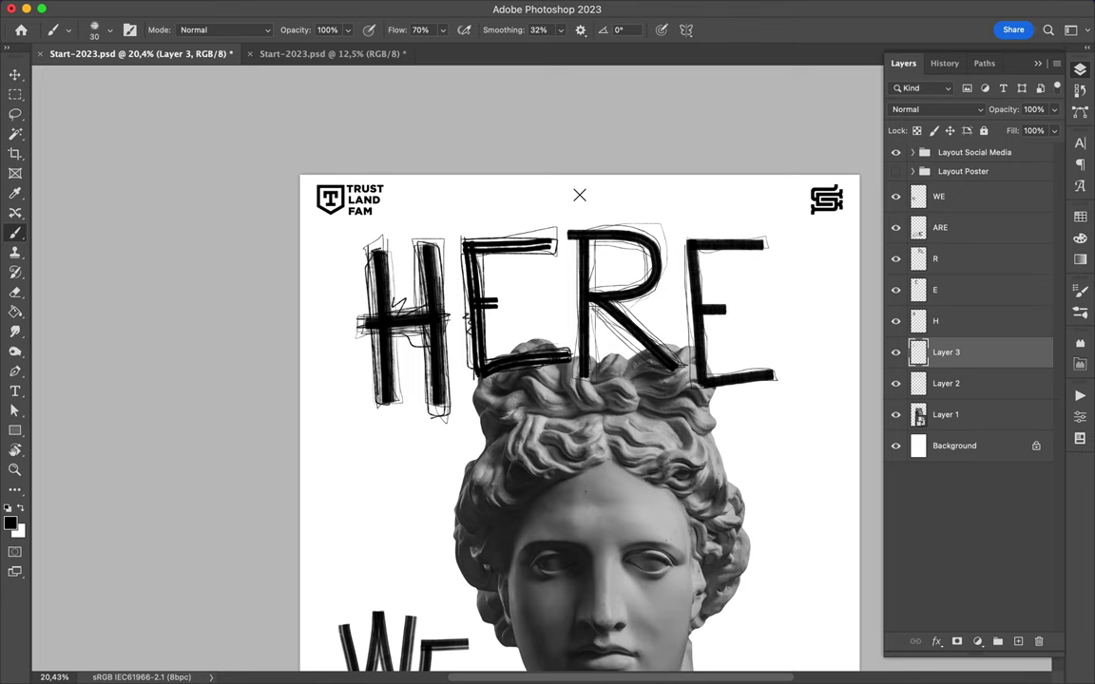
drag(467, 266, 467, 333)
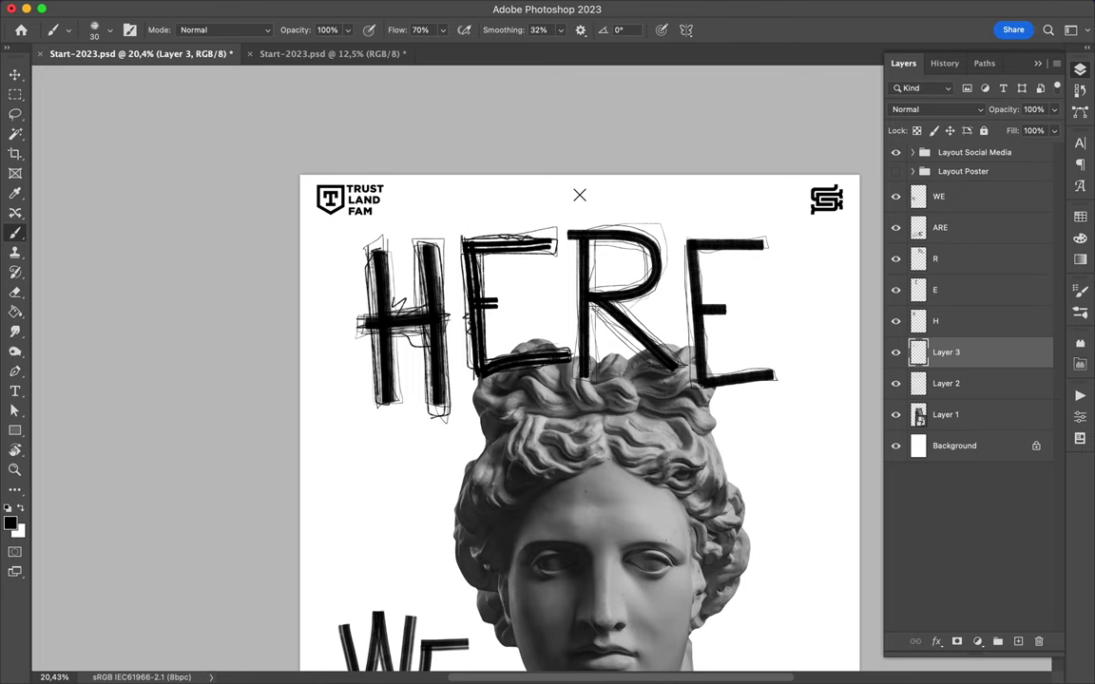
- Scribble dense thin strokes over and around the R of HERE
mouse_move(590, 246)
mouse_down()
mouse_move(592, 375)
mouse_move(608, 380)
mouse_move(658, 276)
mouse_move(532, 228)
mouse_move(582, 256)
mouse_move(529, 344)
mouse_up()
drag(519, 218, 521, 328)
mouse_move(595, 211)
mouse_down()
mouse_move(555, 302)
mouse_move(589, 328)
mouse_up()
drag(532, 289, 572, 318)
mouse_move(551, 274)
mouse_down()
mouse_move(596, 205)
mouse_move(511, 207)
mouse_up()
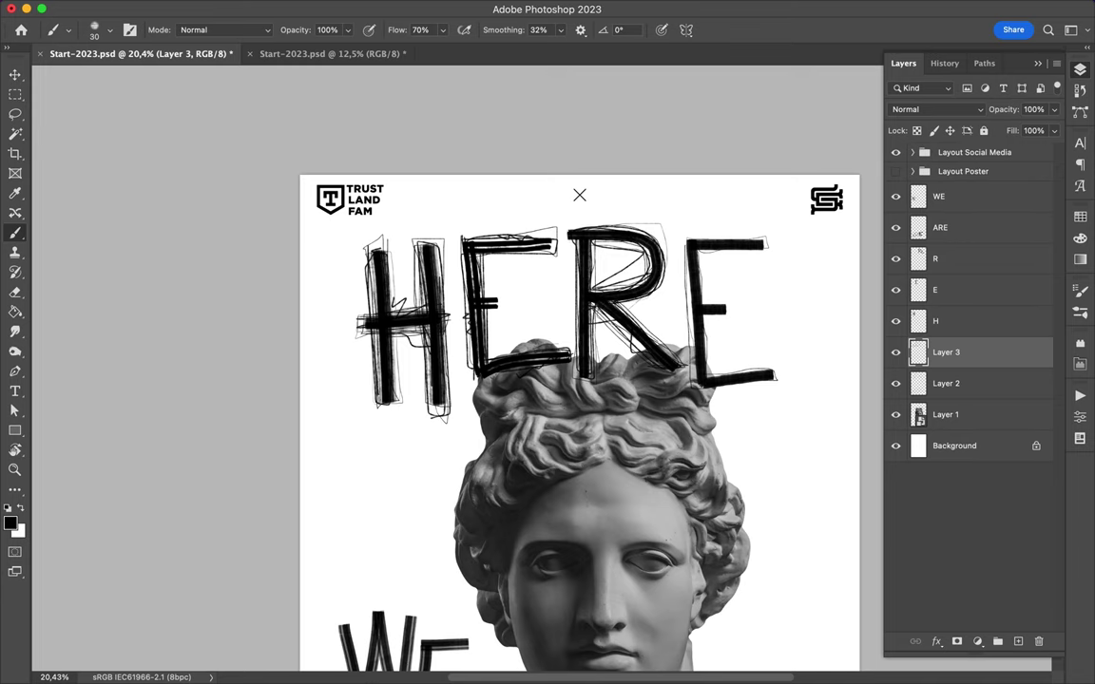
drag(635, 221, 640, 340)
click(67, 29)
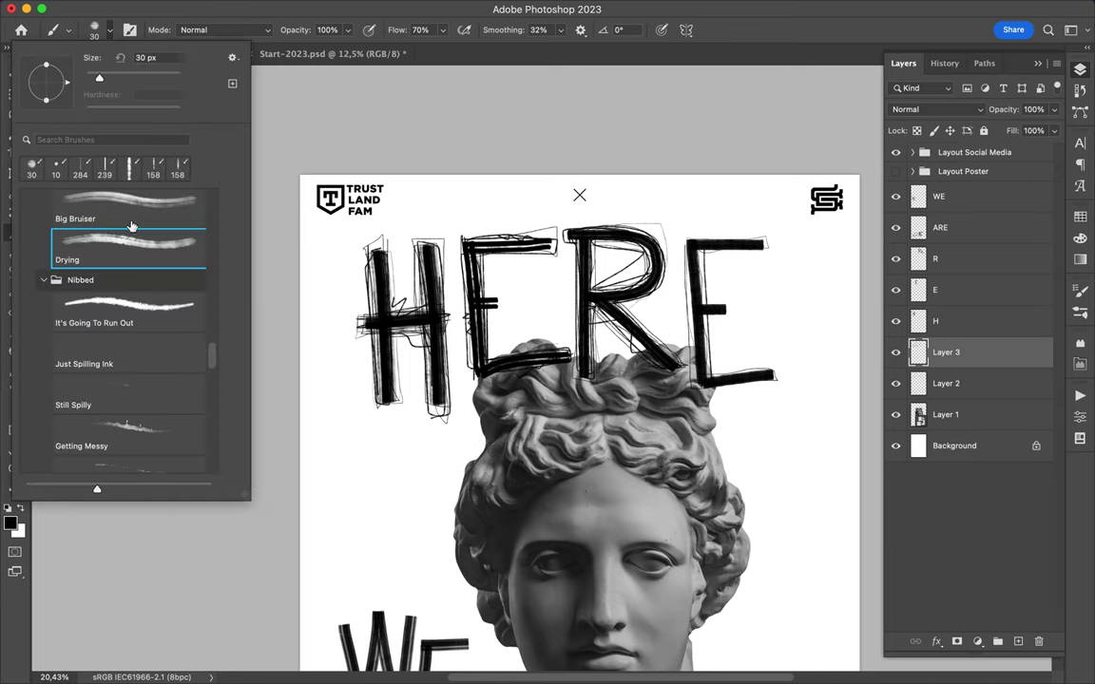
- Darken the final E of HERE with scribbles along its bars and stem
key(Escape)
drag(689, 216, 629, 226)
drag(696, 249, 766, 249)
mouse_move(686, 238)
mouse_down()
mouse_move(688, 338)
mouse_move(702, 338)
mouse_move(635, 325)
mouse_up()
drag(710, 373, 779, 374)
drag(695, 211, 621, 215)
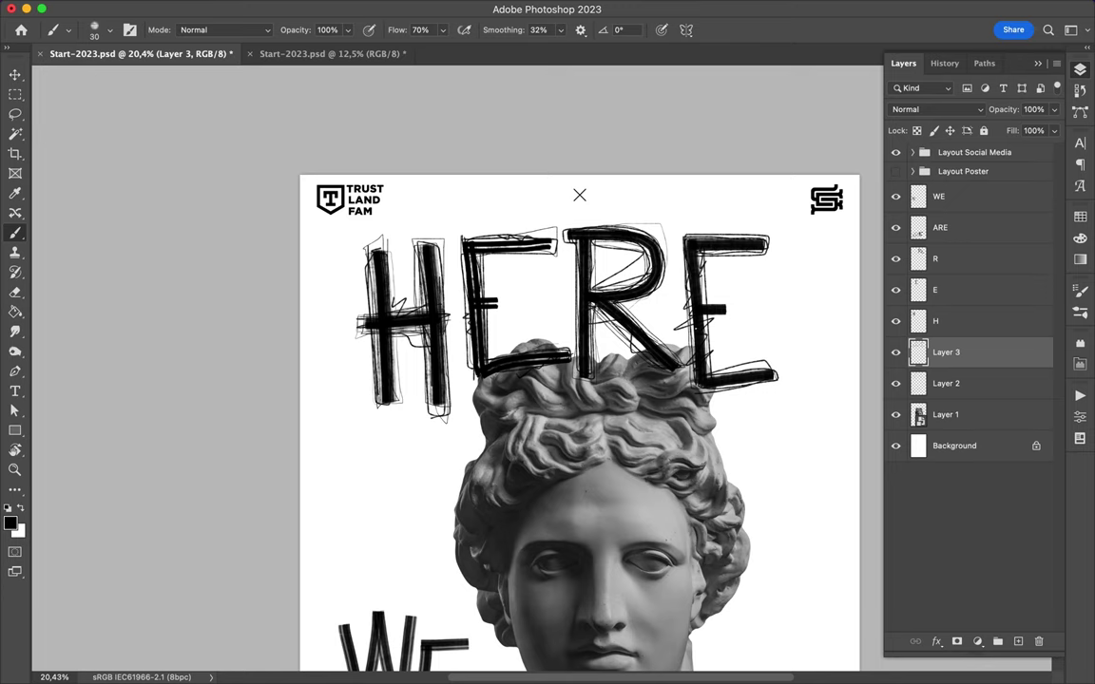
- Trace loose sketchy outlines around the W and E of WE
scroll(580, 381, down, 5)
scroll(580, 381, down, 5)
mouse_move(372, 323)
mouse_down()
mouse_move(364, 426)
mouse_move(409, 332)
mouse_move(394, 437)
mouse_move(338, 337)
mouse_up()
drag(417, 328, 404, 435)
mouse_move(342, 333)
mouse_down()
mouse_move(358, 427)
mouse_move(344, 334)
mouse_up()
drag(408, 350, 410, 304)
mouse_move(430, 371)
mouse_down()
mouse_move(428, 445)
mouse_move(482, 440)
mouse_up()
mouse_move(420, 328)
mouse_down()
mouse_move(383, 393)
mouse_move(428, 466)
mouse_move(376, 418)
mouse_move(366, 466)
mouse_up()
- Scribble dark sketchy strokes over the A and R of ARE
scroll(579, 371, down, 3)
drag(347, 370, 374, 385)
drag(333, 349, 367, 457)
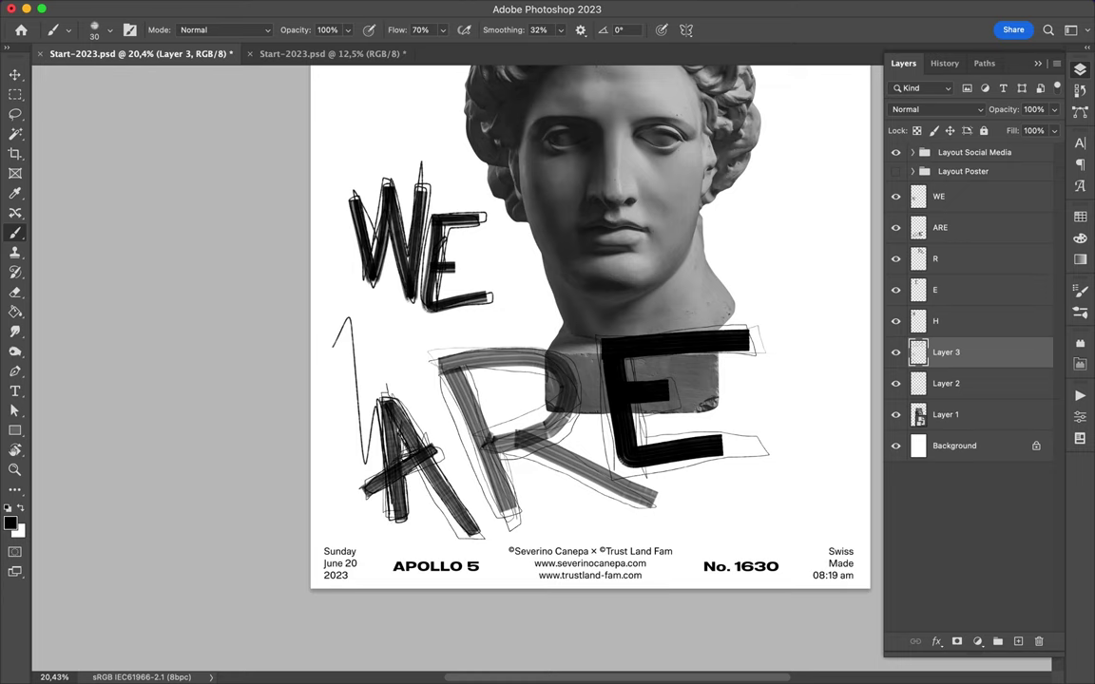
drag(380, 418, 432, 480)
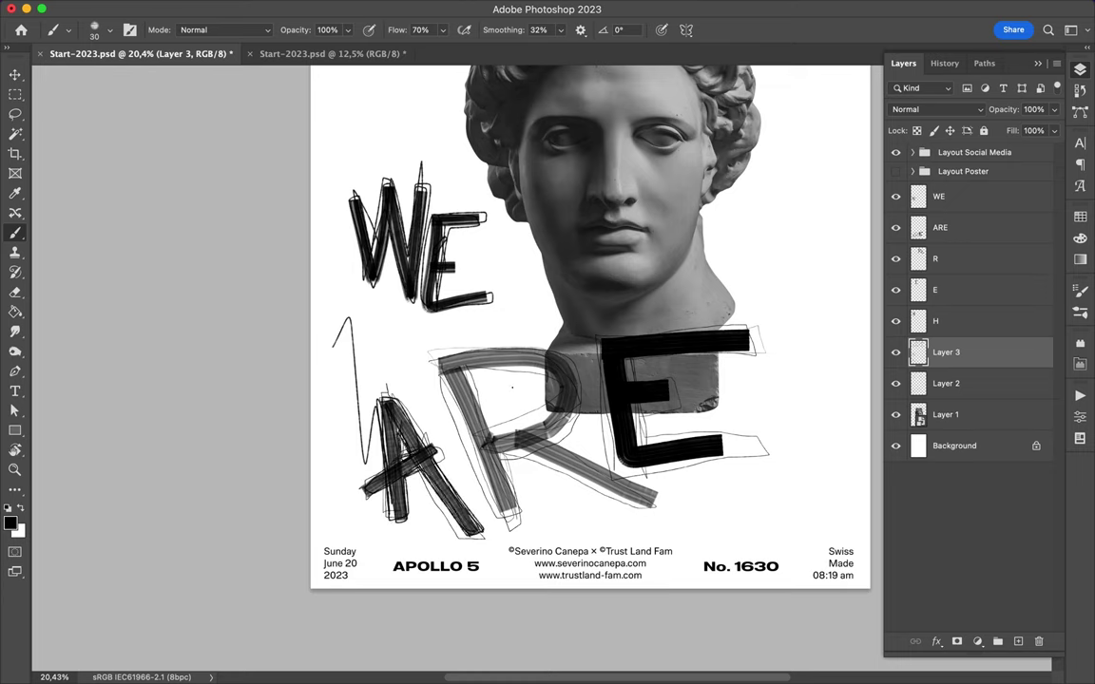
mouse_move(440, 359)
mouse_down()
mouse_move(670, 501)
mouse_move(574, 429)
mouse_move(551, 430)
mouse_up()
mouse_move(485, 380)
mouse_down()
mouse_move(455, 396)
mouse_move(423, 335)
mouse_move(418, 375)
mouse_up()
drag(492, 414, 464, 437)
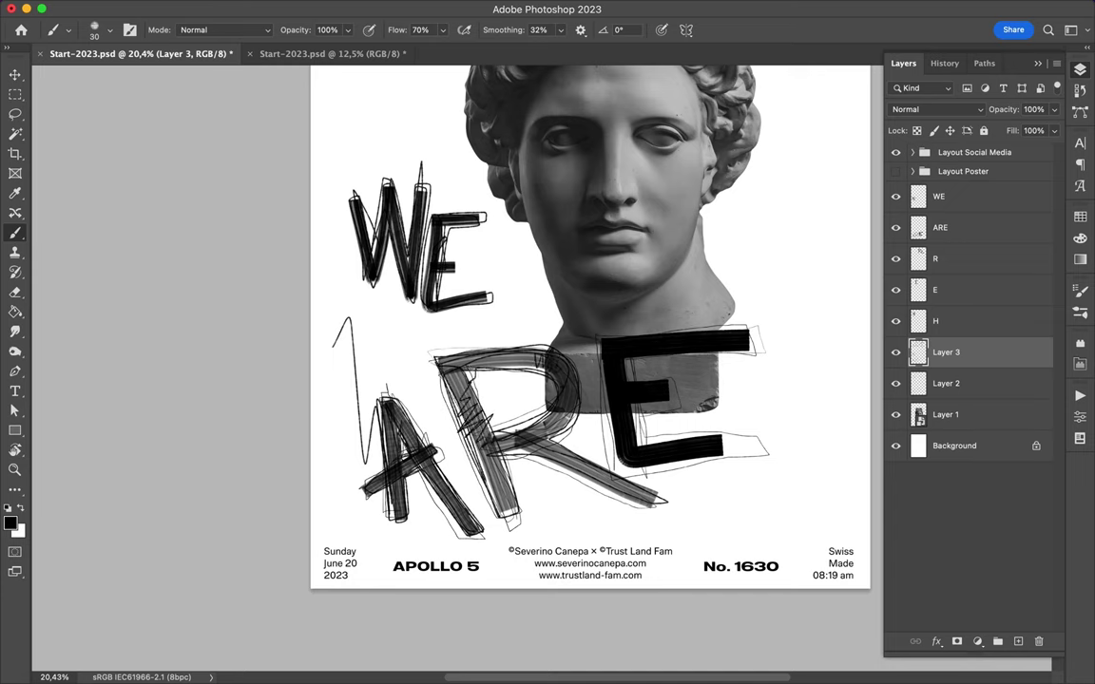
drag(464, 433, 395, 319)
mouse_move(404, 423)
mouse_down()
mouse_move(416, 315)
mouse_move(521, 354)
mouse_move(458, 407)
mouse_move(582, 443)
mouse_move(651, 504)
mouse_up()
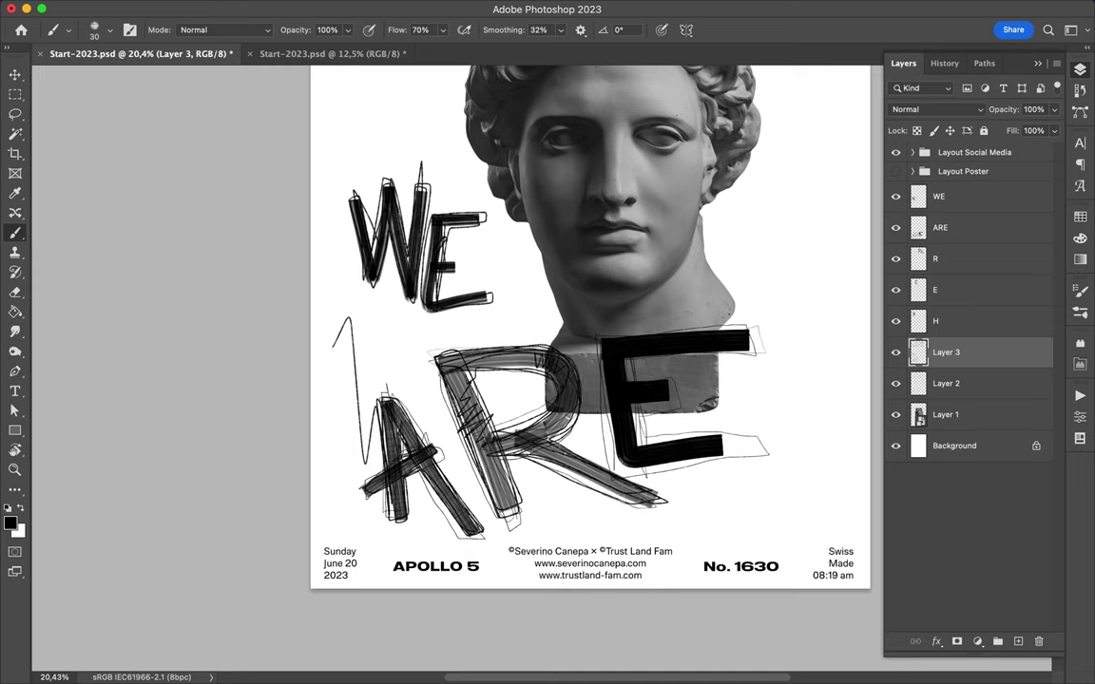
drag(526, 412, 512, 442)
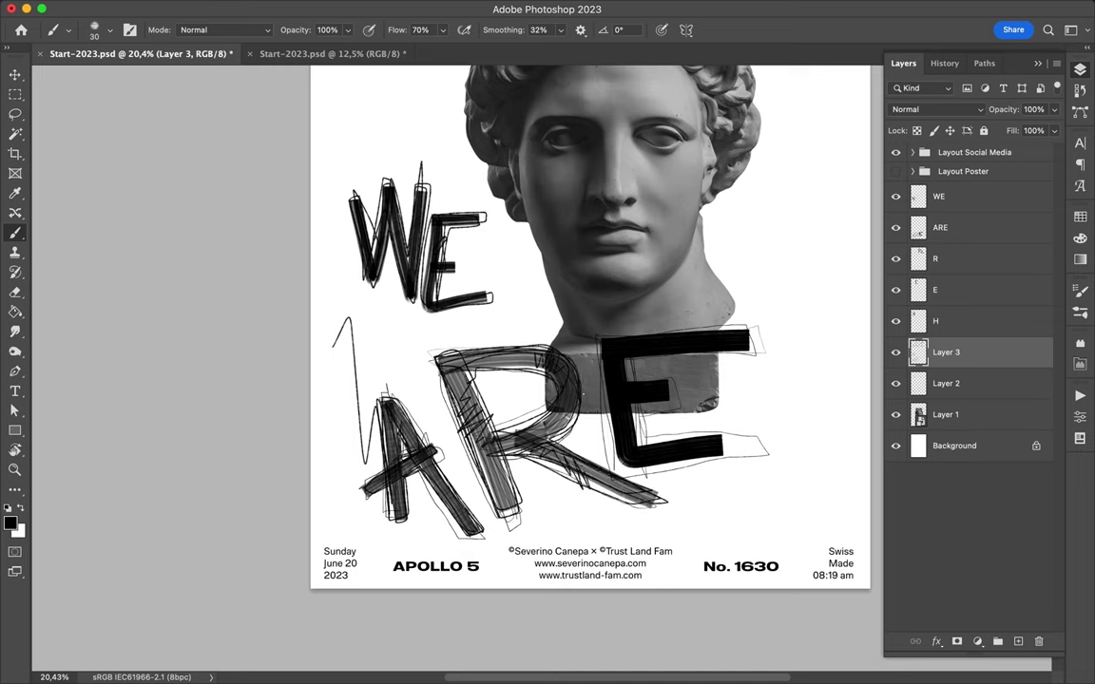
- Sketch over the black E of ARE's top, middle and bottom bars and stem
mouse_move(600, 337)
mouse_down()
mouse_move(749, 331)
mouse_move(616, 468)
mouse_up()
drag(653, 386, 581, 400)
drag(566, 327, 575, 402)
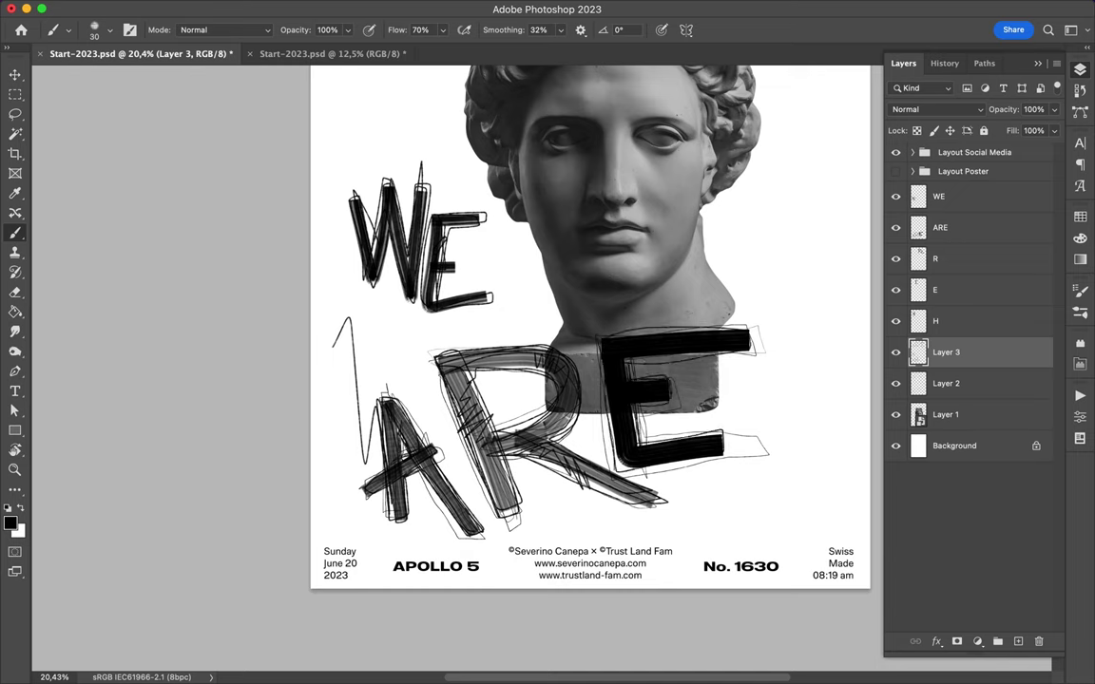
drag(624, 467, 702, 475)
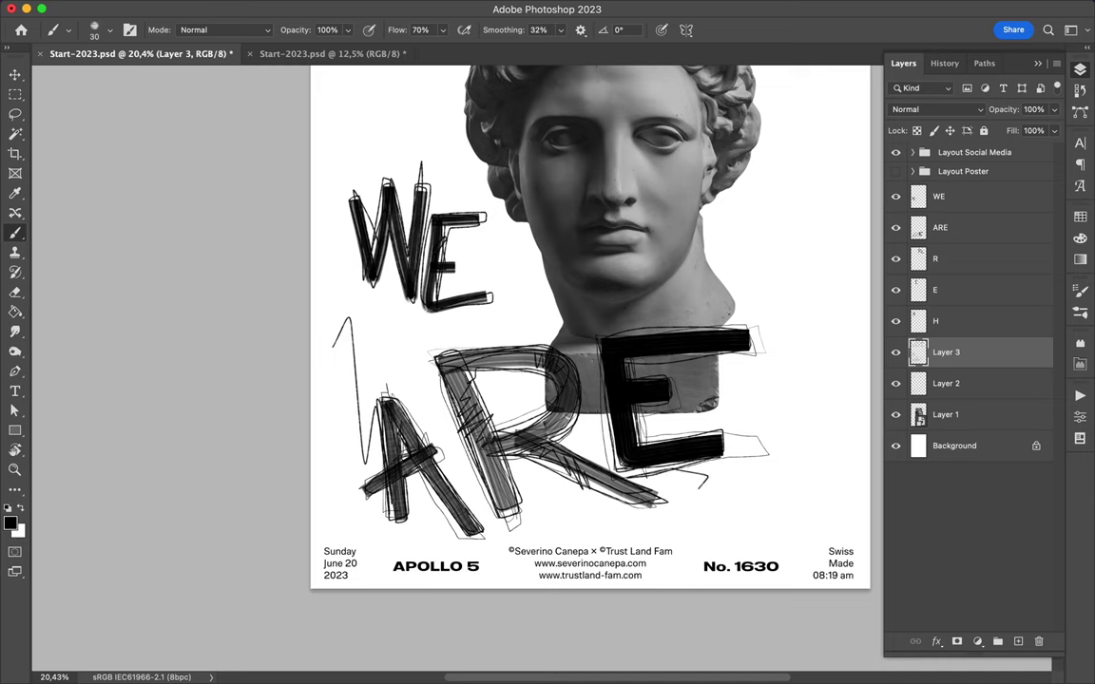
drag(656, 409, 580, 395)
drag(604, 332, 760, 350)
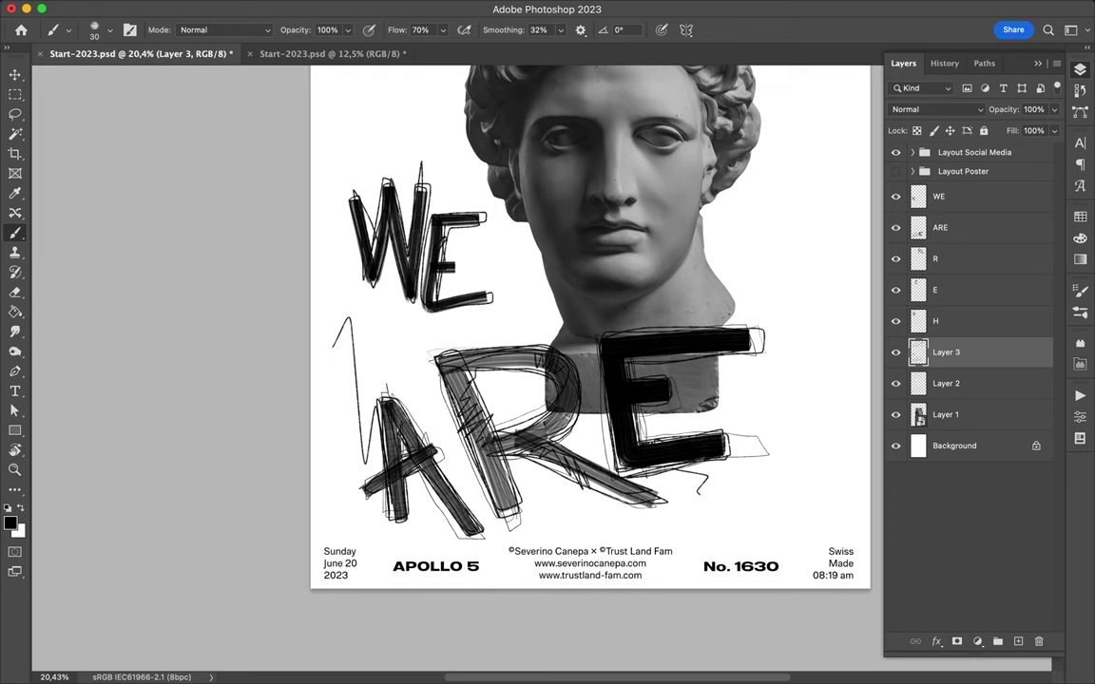
drag(578, 374, 561, 423)
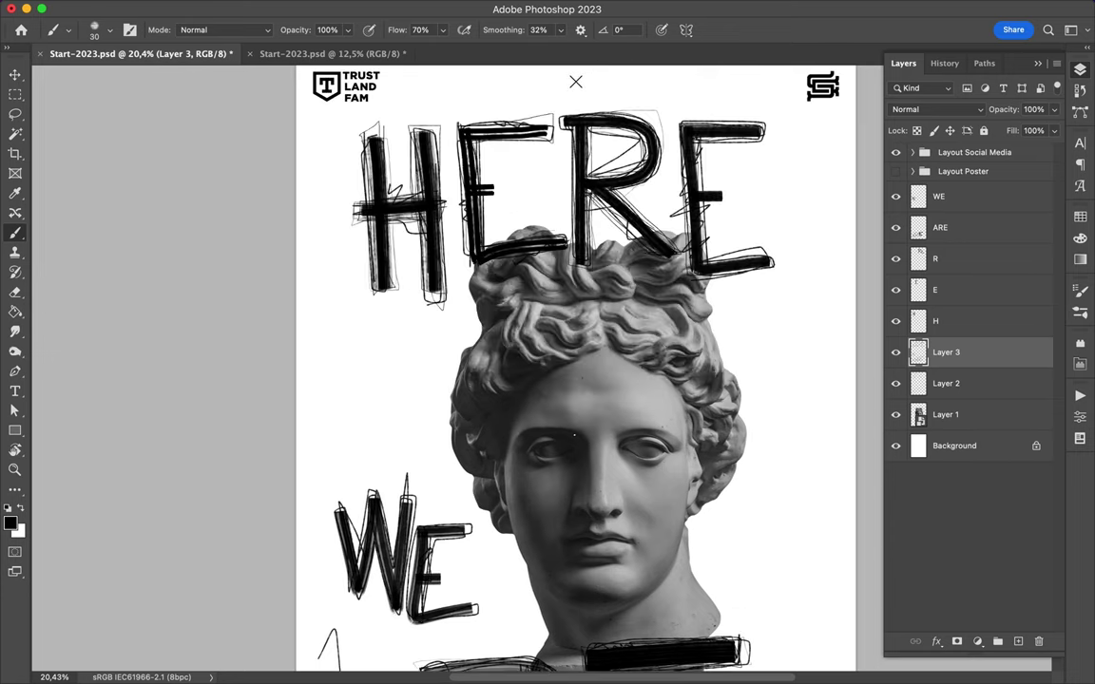
scroll(574, 434, down, 2)
- Zoom to fit, set the brush to 44 px, and trace the H and first E of HERE
key(ctrl+0)
click(67, 29)
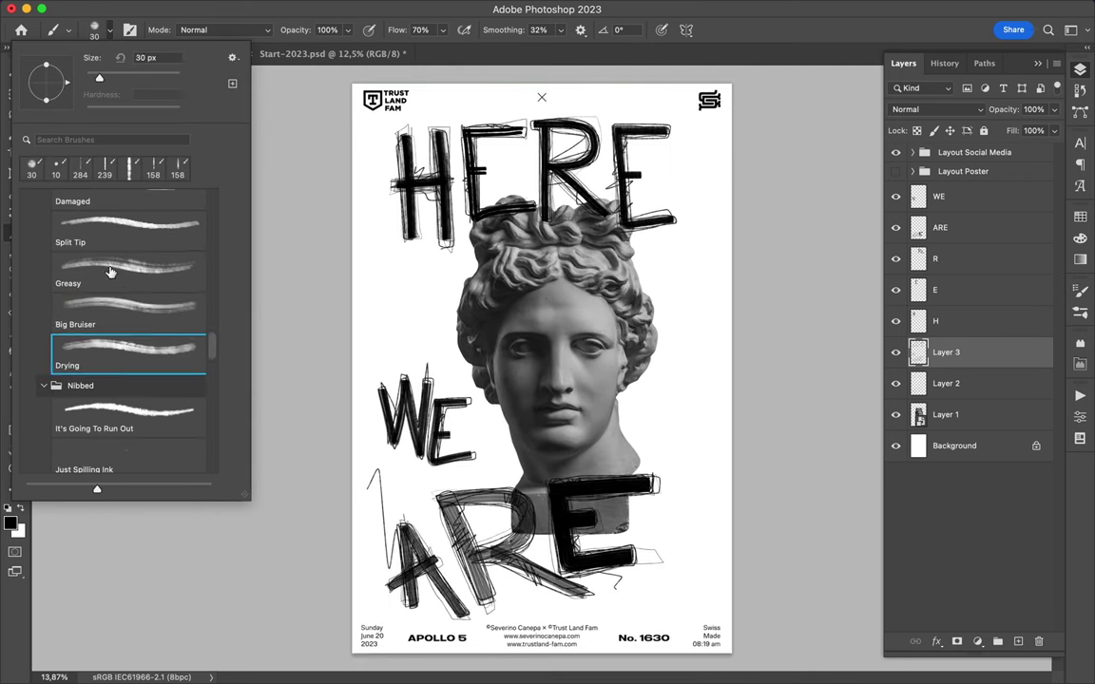
drag(399, 195, 400, 228)
drag(407, 159, 400, 219)
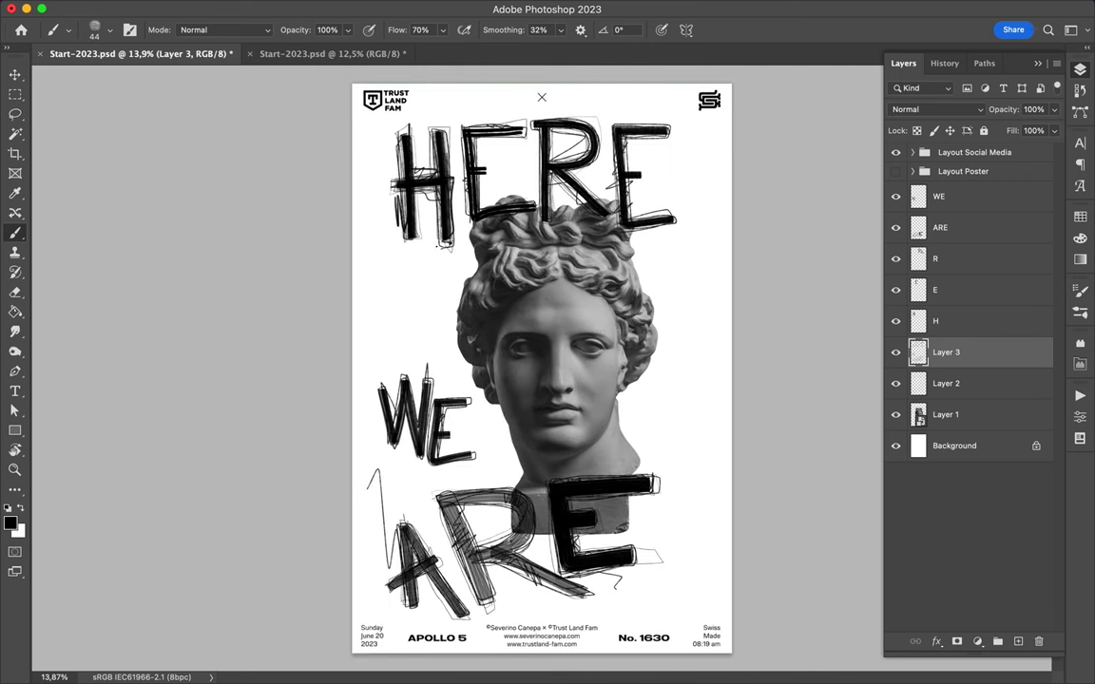
drag(463, 125, 464, 196)
scroll(594, 141, up, 3)
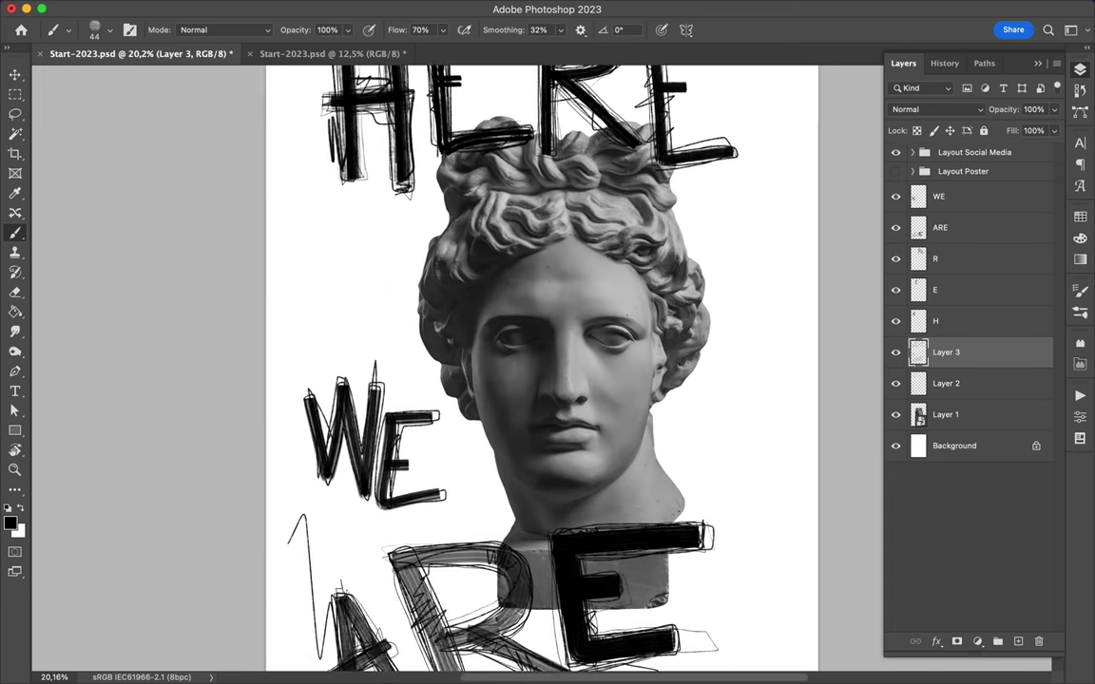
- Add thin scribbled outlines to the R and last E of HERE
drag(494, 177, 556, 235)
drag(510, 102, 551, 167)
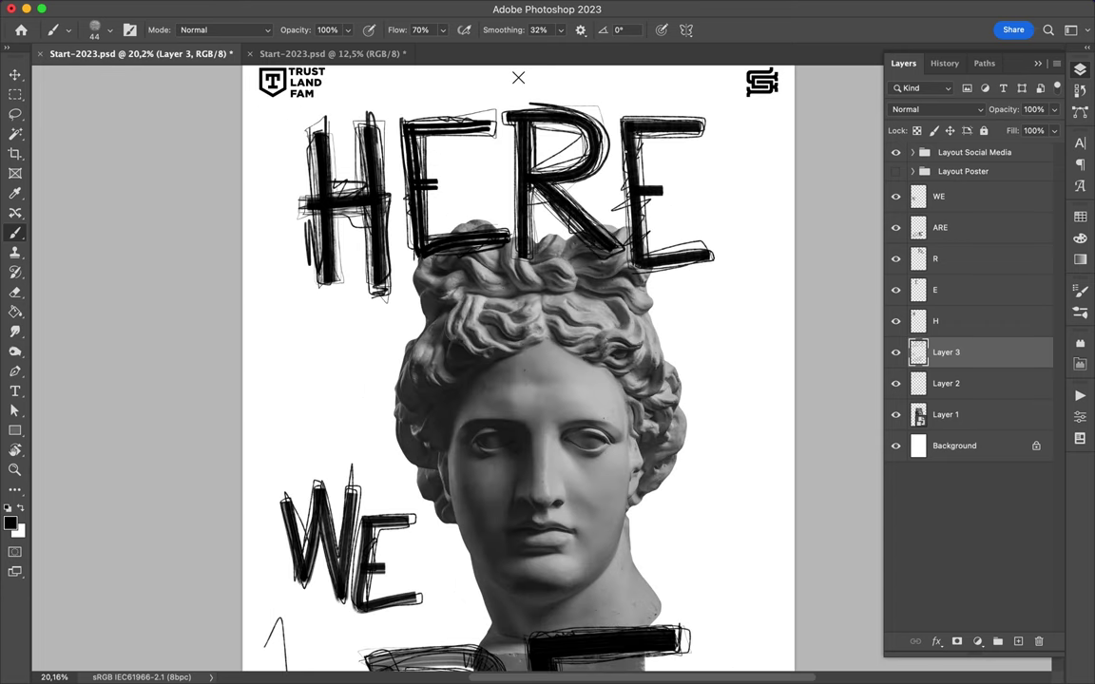
drag(618, 116, 719, 257)
drag(551, 103, 620, 101)
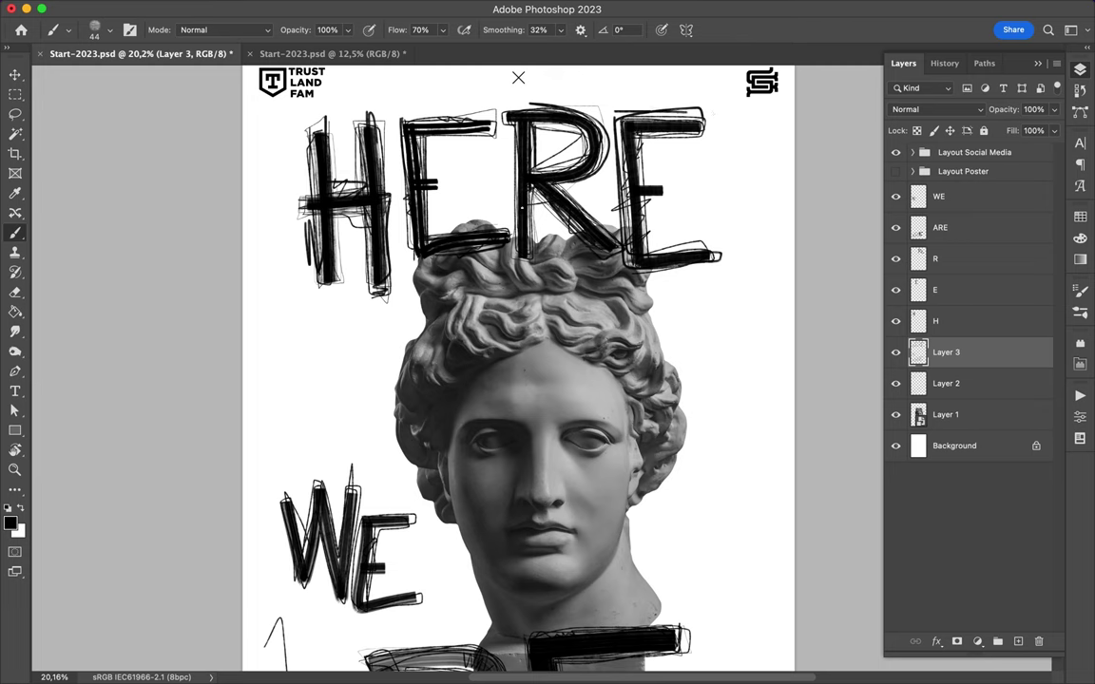
scroll(518, 361, down, 2)
mouse_move(463, 102)
mouse_down()
mouse_move(466, 224)
mouse_move(479, 205)
mouse_up()
- Add more zigzag strokes over the A and R of ARE, including the R's diagonal leg
scroll(518, 361, down, 1)
scroll(283, 513, down, 5)
scroll(284, 514, right, 1)
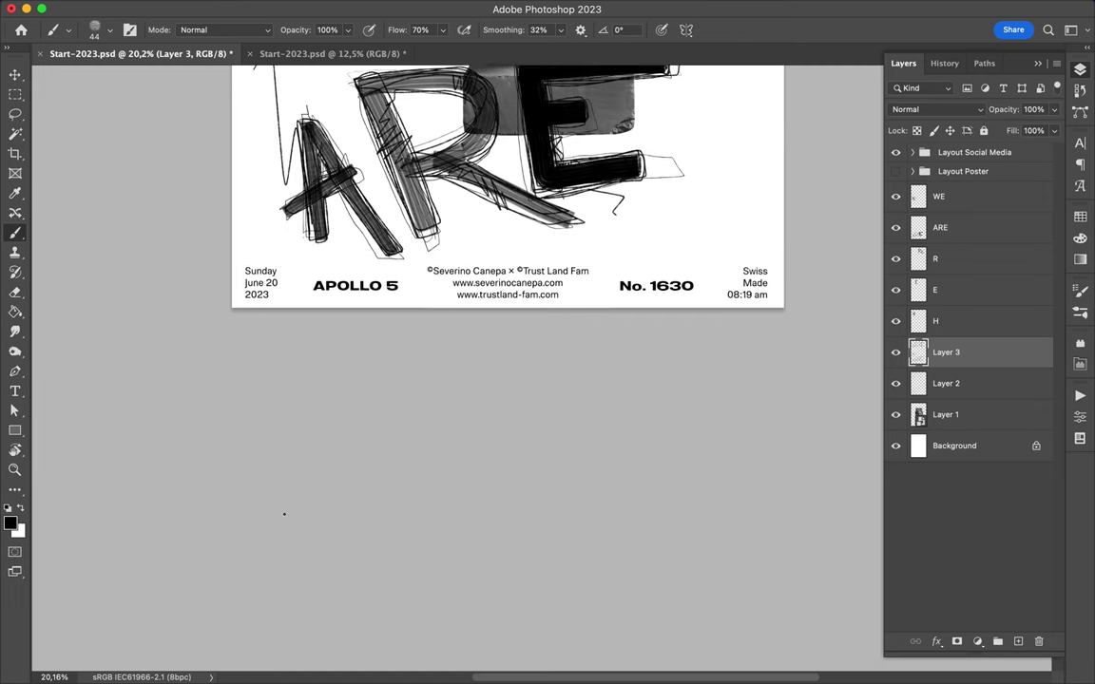
scroll(284, 513, up, 2)
mouse_move(273, 321)
mouse_down()
mouse_move(253, 399)
mouse_move(256, 373)
mouse_move(269, 393)
mouse_up()
drag(430, 278, 333, 279)
mouse_move(356, 329)
mouse_down()
mouse_move(422, 365)
mouse_move(491, 380)
mouse_up()
drag(389, 328, 460, 372)
drag(290, 257, 319, 306)
- Thicken the bars of ARE's E and scribble diagonally across HERE's R
mouse_move(442, 238)
mouse_down()
mouse_move(447, 347)
mouse_move(570, 323)
mouse_up()
drag(437, 285, 537, 223)
mouse_move(475, 255)
mouse_down()
mouse_move(570, 255)
mouse_move(658, 278)
mouse_up()
drag(513, 280, 446, 317)
drag(537, 344, 643, 366)
drag(579, 316, 544, 343)
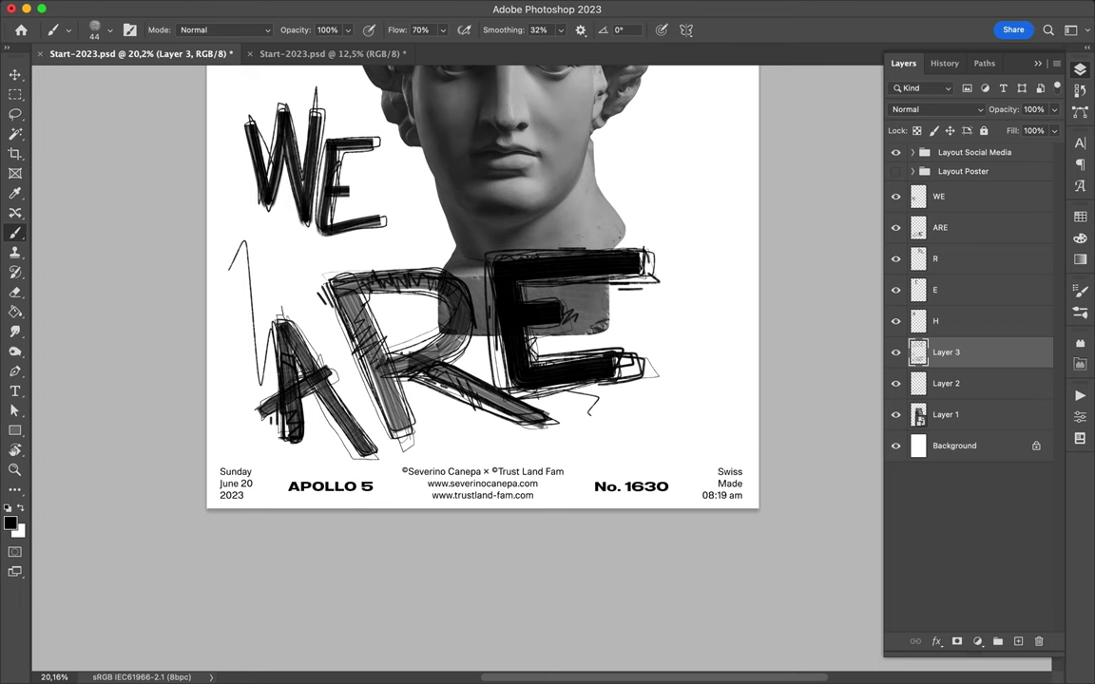
scroll(362, 238, up, 5)
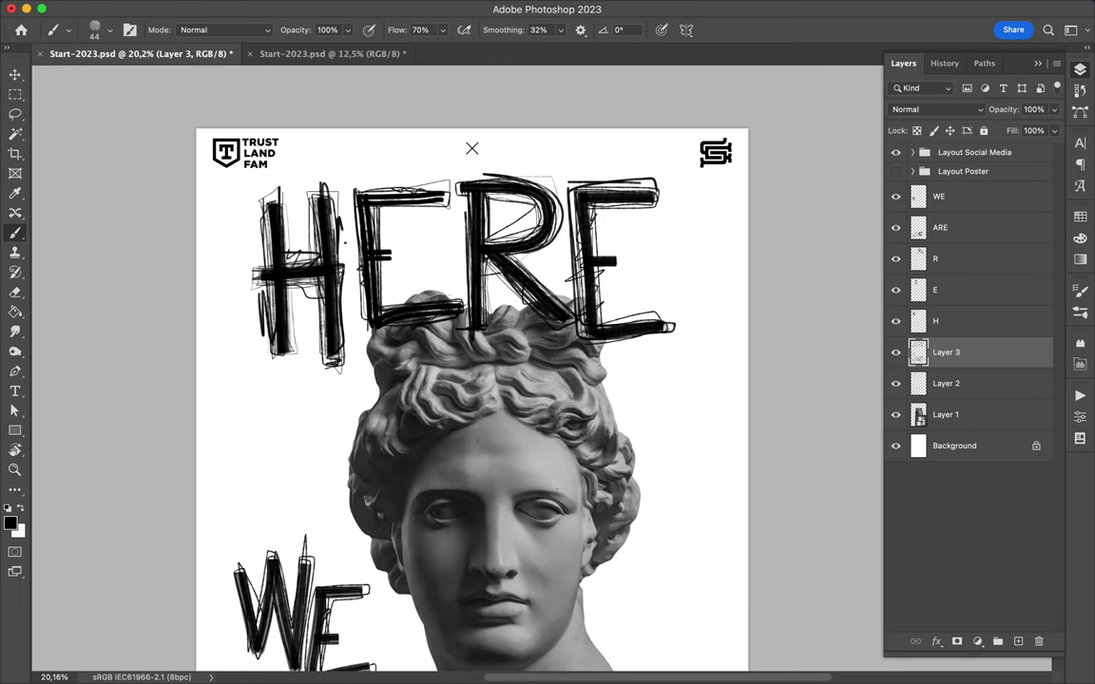
mouse_move(436, 244)
mouse_down()
mouse_move(514, 316)
mouse_move(595, 307)
mouse_up()
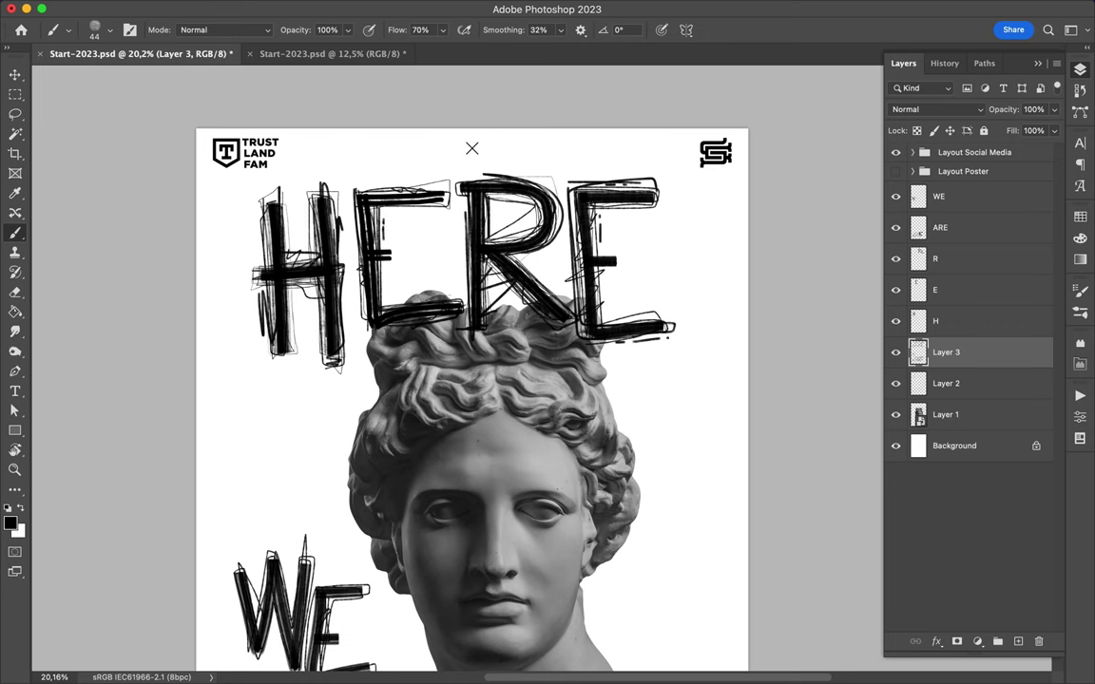
scroll(667, 337, down, 4)
- Add a new layer above the statue photo and loop oval strokes around the face
click(946, 415)
click(1018, 642)
drag(489, 223, 518, 220)
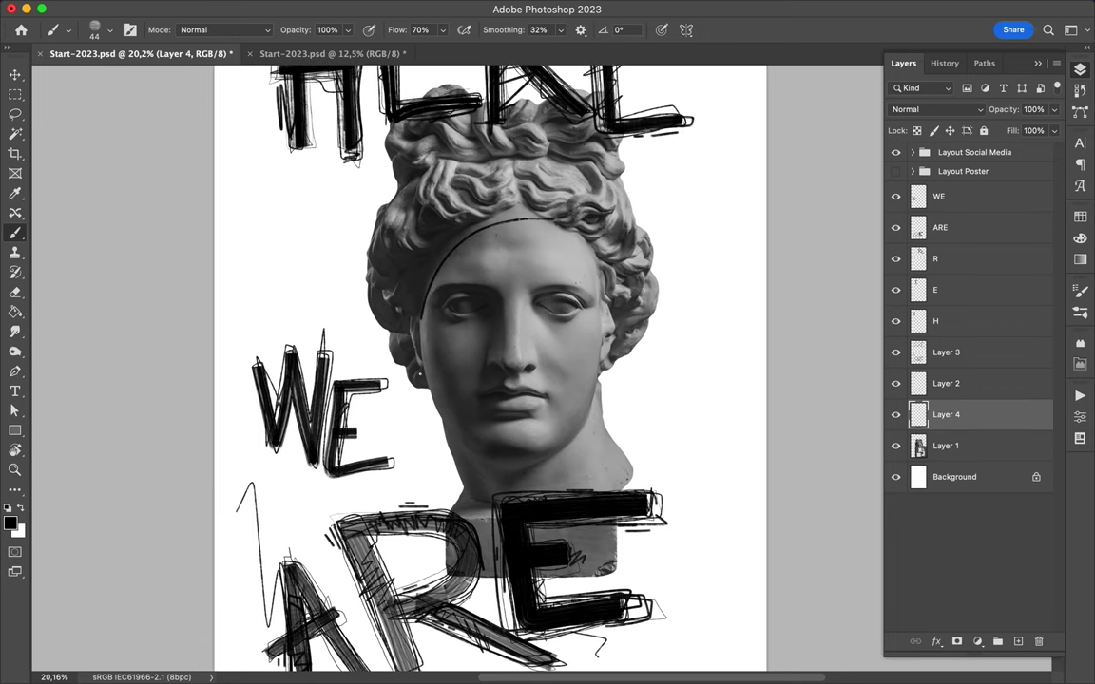
mouse_move(404, 261)
mouse_down()
mouse_move(424, 385)
mouse_move(533, 246)
mouse_move(379, 318)
mouse_move(538, 271)
mouse_move(394, 328)
mouse_move(543, 233)
mouse_move(399, 385)
mouse_move(429, 407)
mouse_up()
- Draw a line along the face's right side with a larger ink brush preset
click(109, 29)
double_click(95, 366)
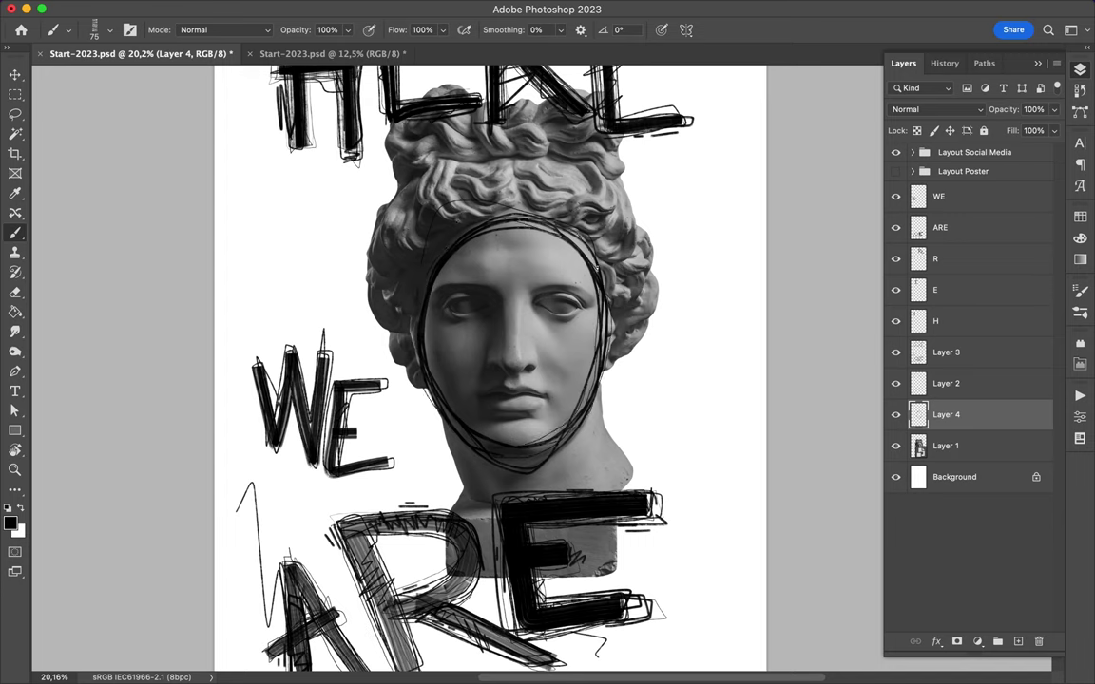
mouse_move(611, 362)
mouse_down()
mouse_move(594, 429)
mouse_move(463, 202)
mouse_up()
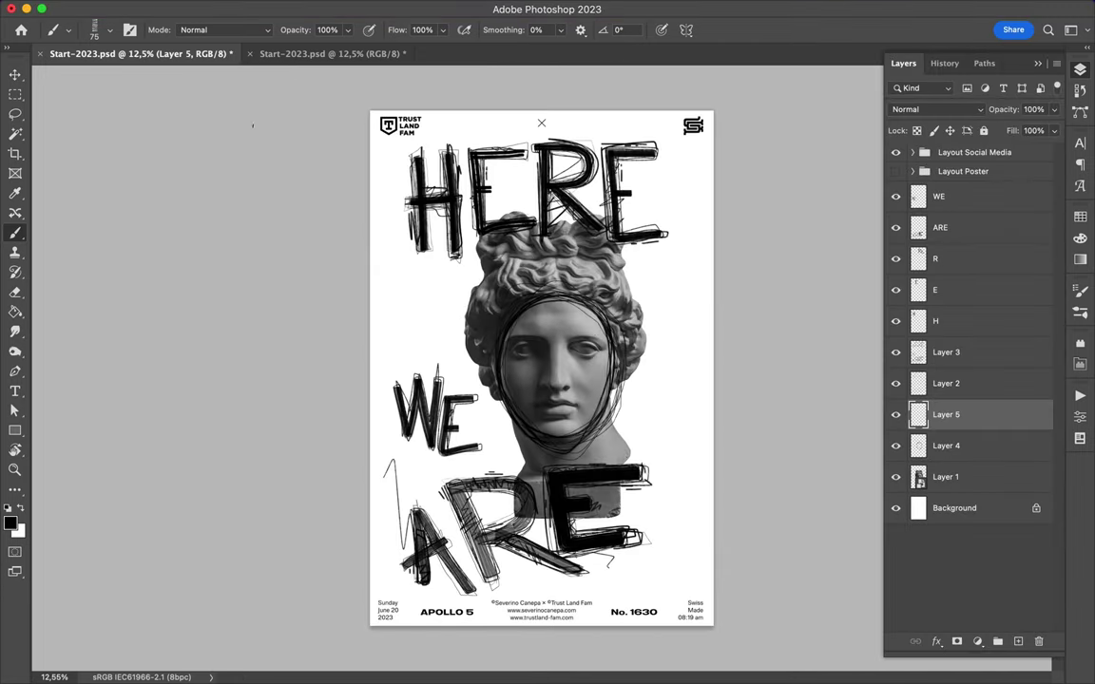
click(109, 29)
scroll(162, 285, down, 3)
click(159, 285)
key(Return)
- Draw a thick box around the statue's face and cross it out with an X
mouse_move(461, 277)
mouse_down()
mouse_move(646, 274)
mouse_move(478, 277)
mouse_up()
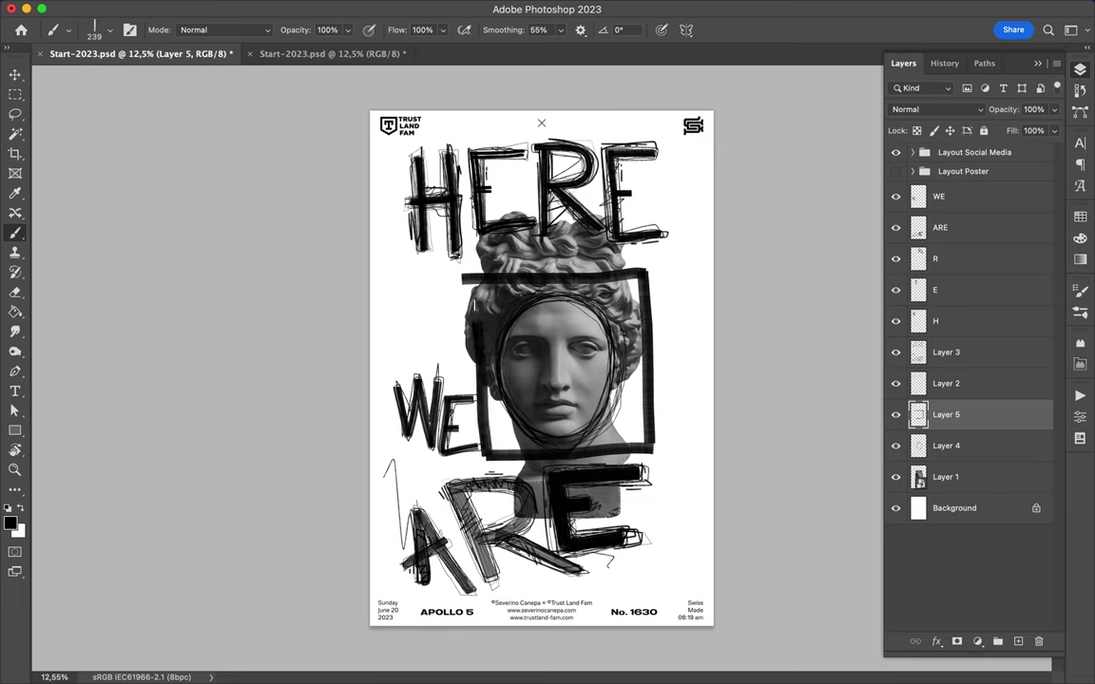
drag(469, 278, 659, 435)
drag(648, 271, 487, 445)
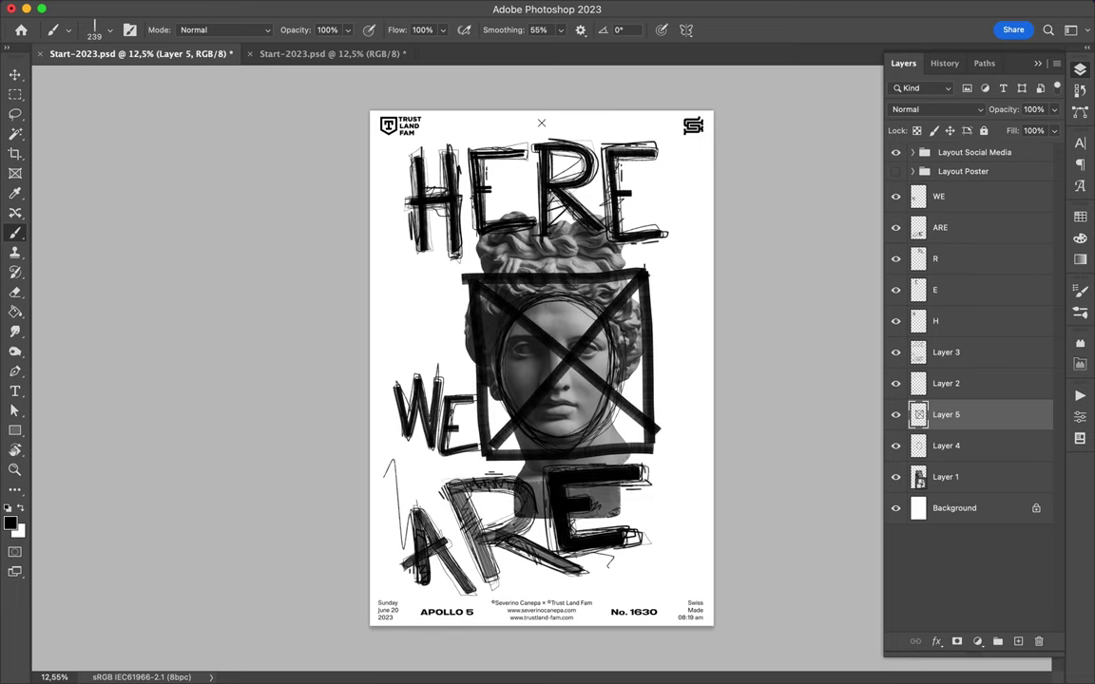
key(v)
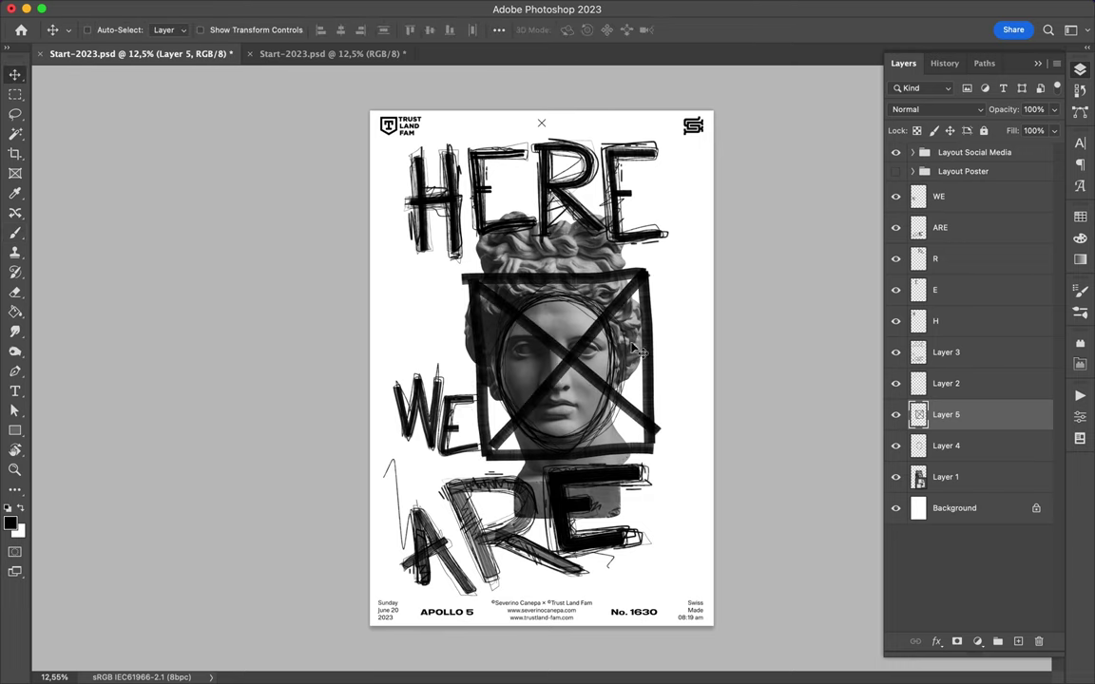
scroll(584, 319, up, 3)
scroll(627, 366, down, 1)
click(14, 233)
key(F7)
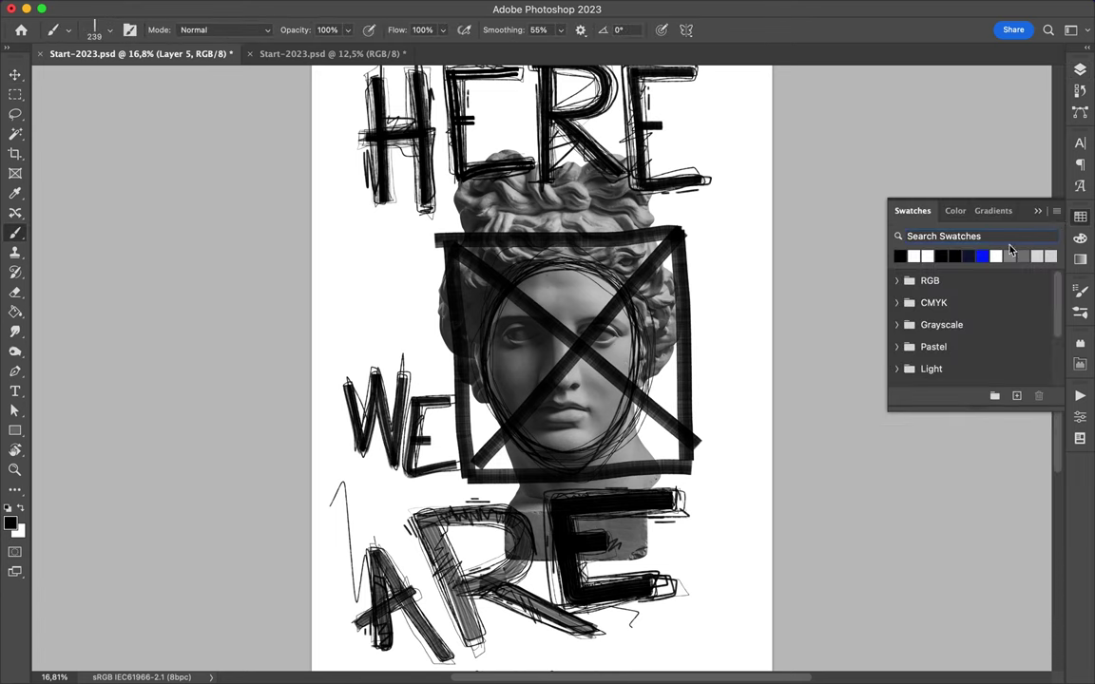
- Set the foreground painting colour to orange
click(10, 522)
click(852, 110)
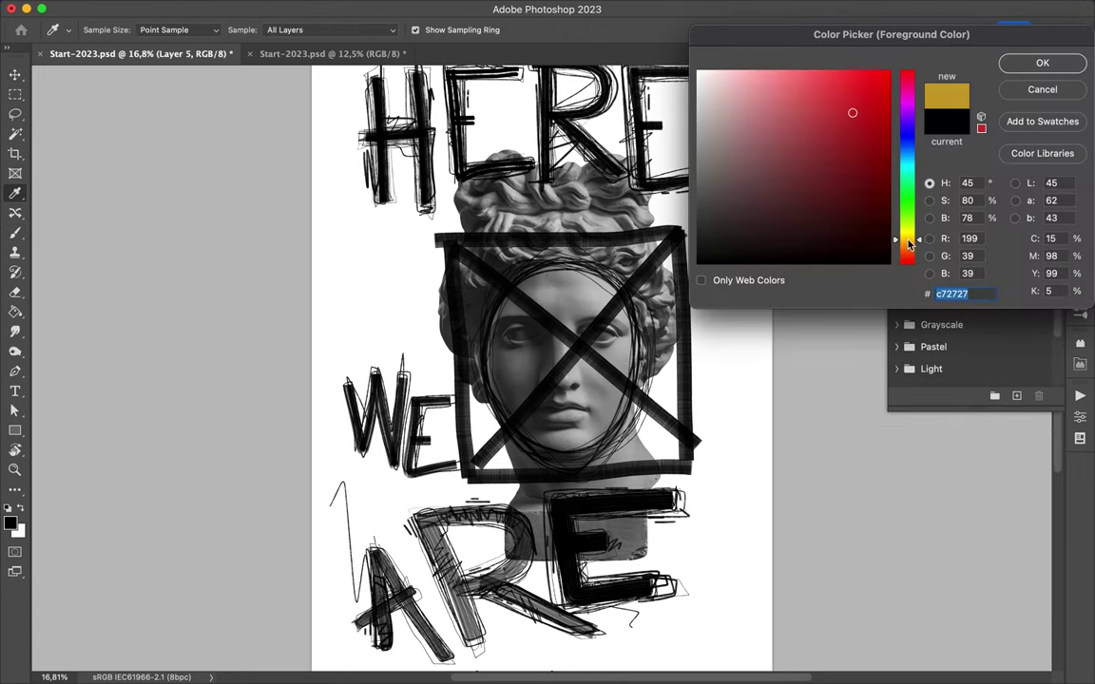
click(1044, 64)
key(a)
key(b)
scroll(542, 366, down, 3)
- Paint orange arrows: down left of the face, up the right side, right beneath ARE
drag(443, 263, 444, 368)
key(F7)
mouse_move(653, 548)
mouse_down()
mouse_move(652, 255)
mouse_move(635, 274)
mouse_move(674, 273)
mouse_up()
drag(482, 560, 633, 553)
drag(633, 553, 616, 572)
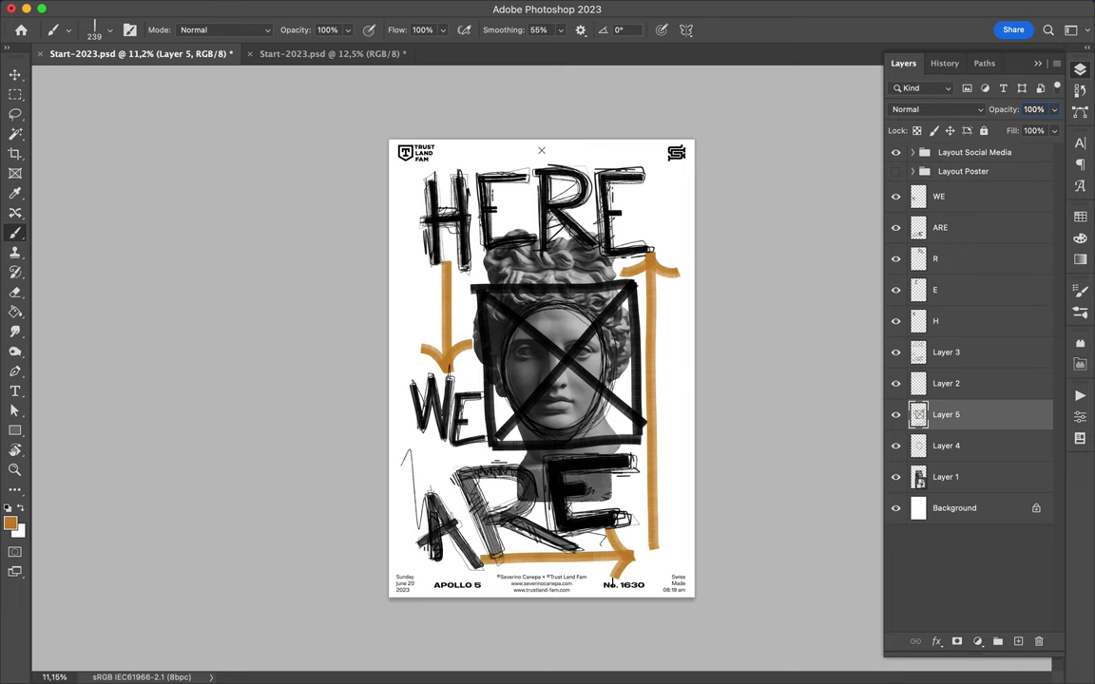
click(68, 29)
- With a textured brush on a new Layer 6, paint an orange left-pointing arrow under WE
click(104, 281)
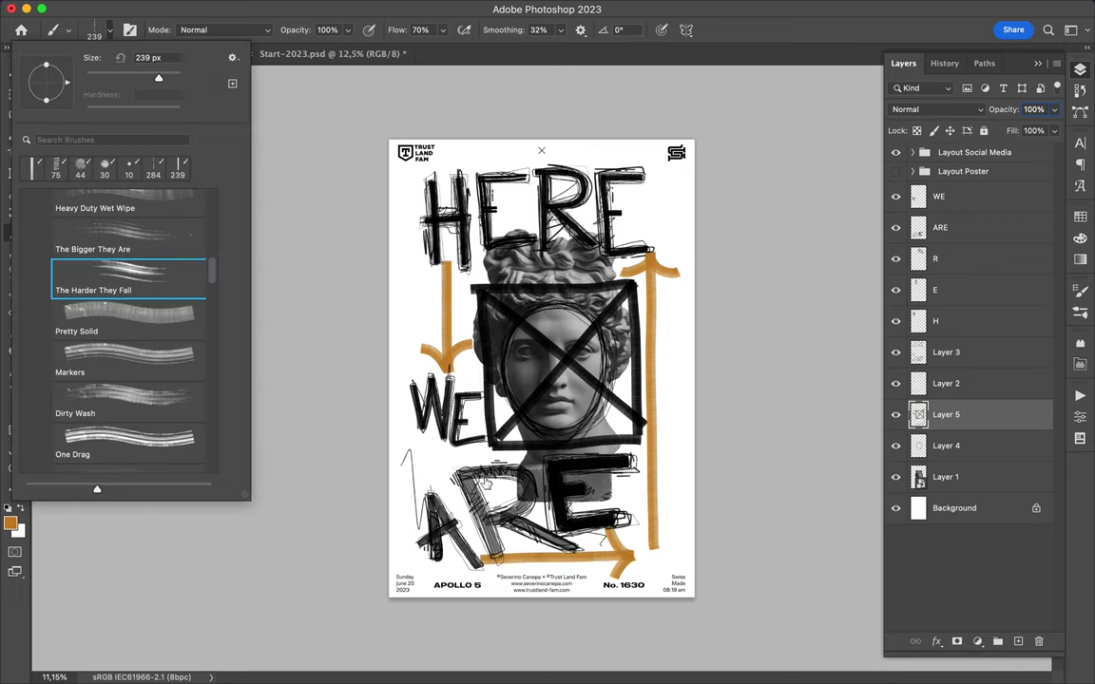
click(1018, 642)
drag(423, 457, 474, 457)
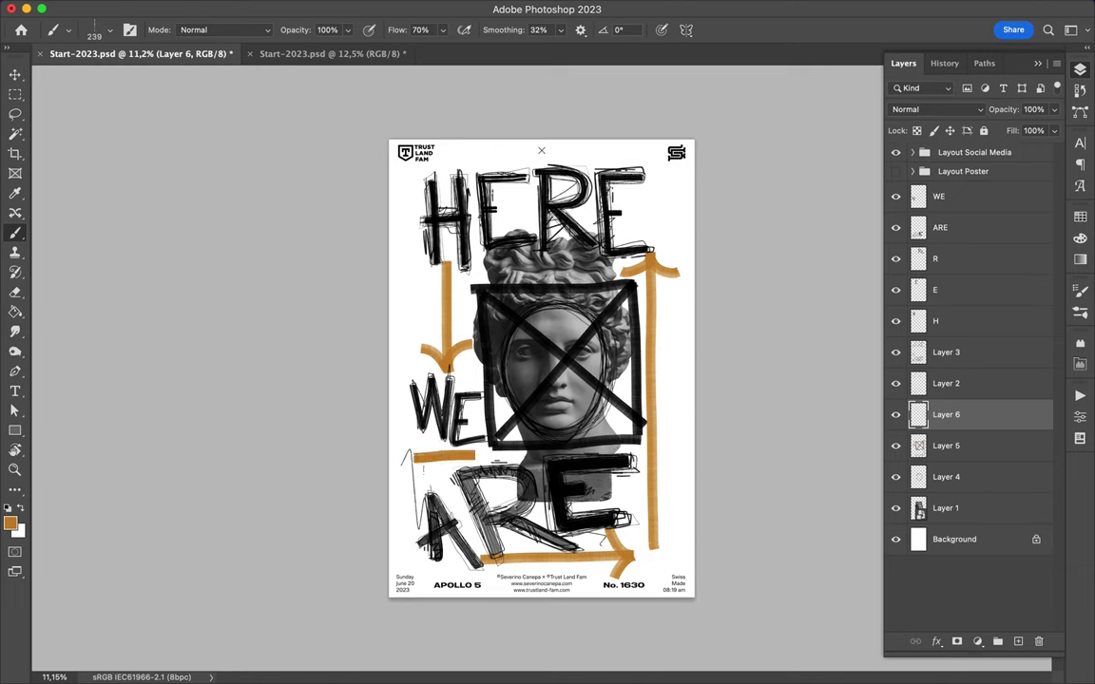
mouse_move(423, 461)
mouse_down()
mouse_move(434, 483)
mouse_move(434, 433)
mouse_up()
- Try an orange loop on HERE with The Bigger They Are brush, undo it, and add a small mark
click(107, 30)
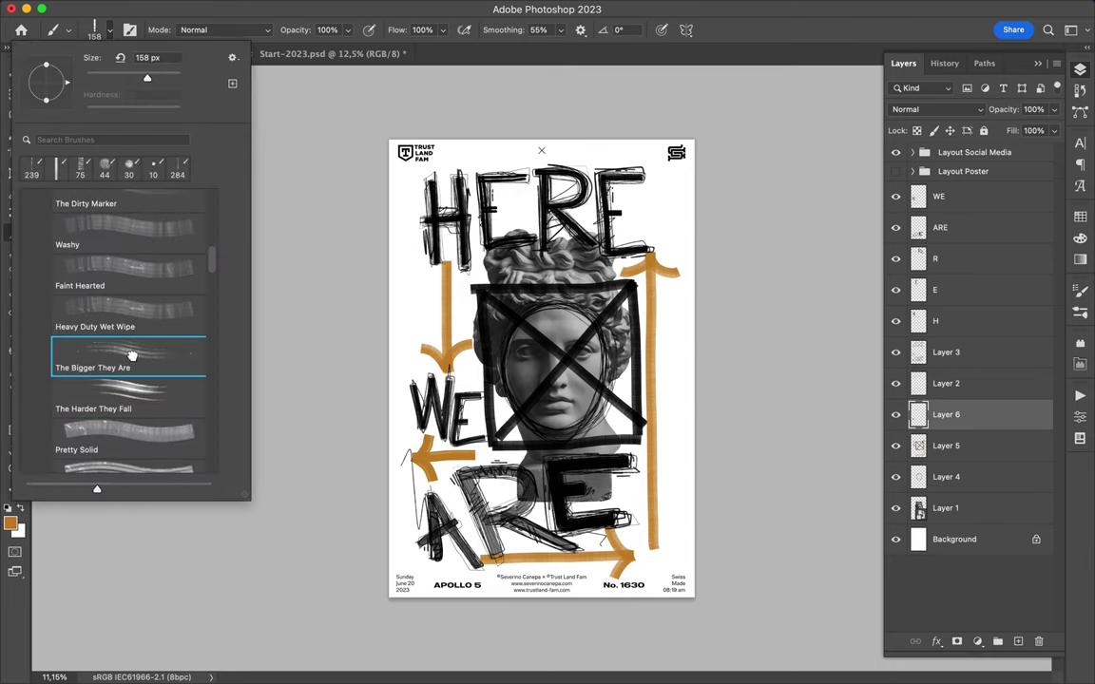
double_click(104, 376)
drag(506, 195, 530, 190)
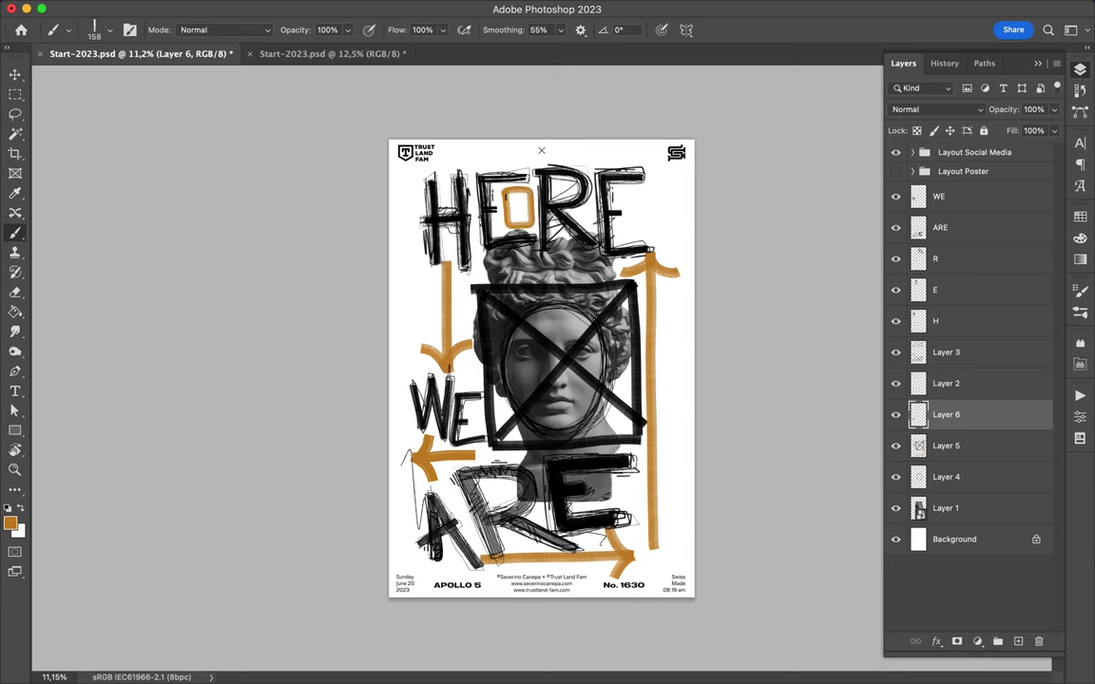
key(super+z)
key(super+z)
mouse_move(463, 158)
mouse_down()
mouse_move(513, 158)
mouse_move(510, 226)
mouse_up()
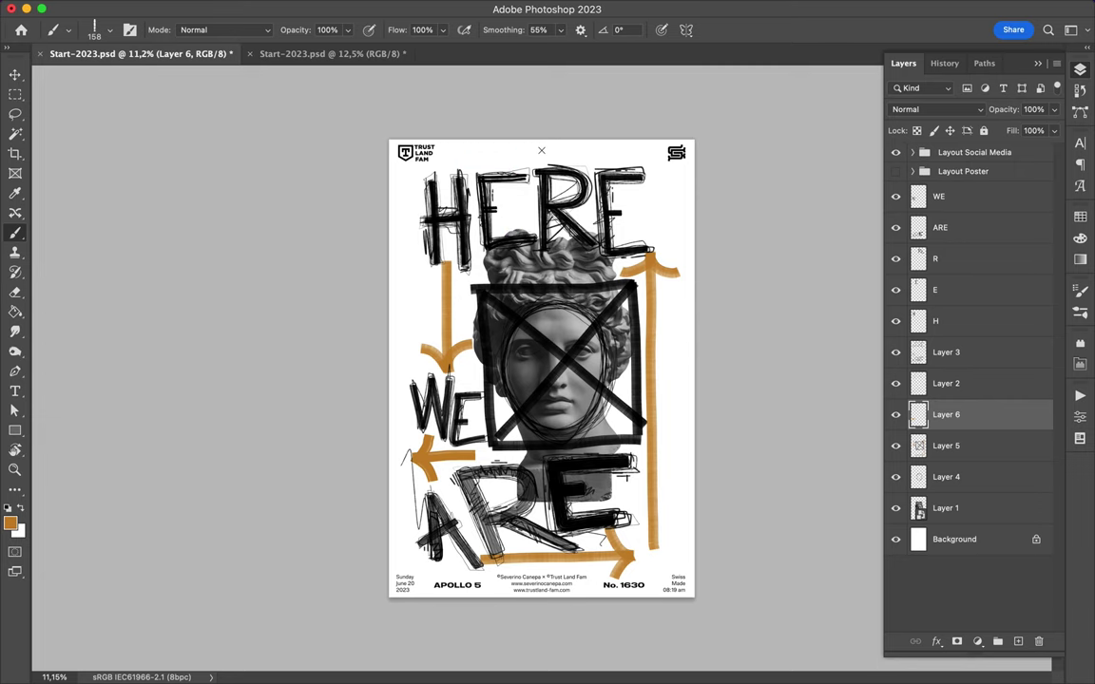
scroll(540, 428, up, 3)
- Select Layer 5 and reset the painting colour to black with the Brush tool
click(945, 446)
click(69, 30)
scroll(114, 361, down, 5)
click(12, 521)
key(Return)
key(d)
key(b)
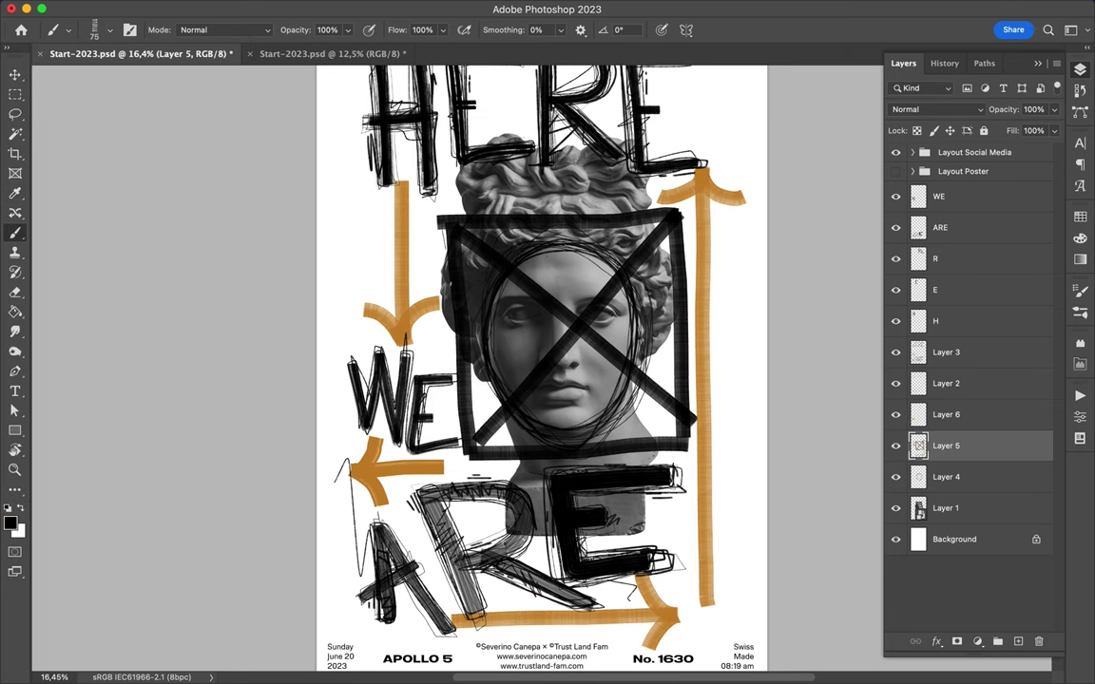
- Retrace the box's edges and reinforce the X diagonals with sketchy black strokes
drag(672, 367, 681, 215)
mouse_move(430, 333)
mouse_down()
mouse_move(432, 389)
mouse_move(433, 335)
mouse_up()
mouse_move(426, 384)
mouse_down()
mouse_move(425, 327)
mouse_move(612, 391)
mouse_move(451, 326)
mouse_up()
mouse_move(456, 215)
mouse_down()
mouse_move(685, 213)
mouse_move(691, 409)
mouse_move(679, 314)
mouse_move(570, 211)
mouse_up()
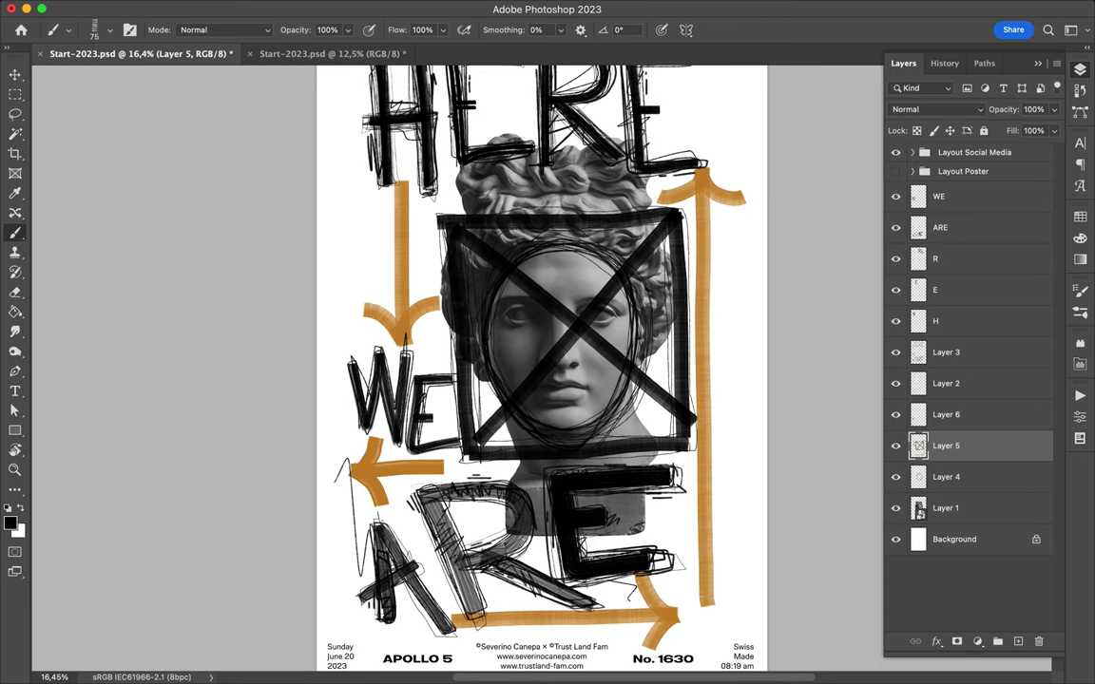
drag(581, 341, 679, 397)
mouse_move(519, 306)
mouse_down()
mouse_move(610, 380)
mouse_move(458, 256)
mouse_up()
drag(413, 219, 440, 239)
drag(430, 331, 428, 389)
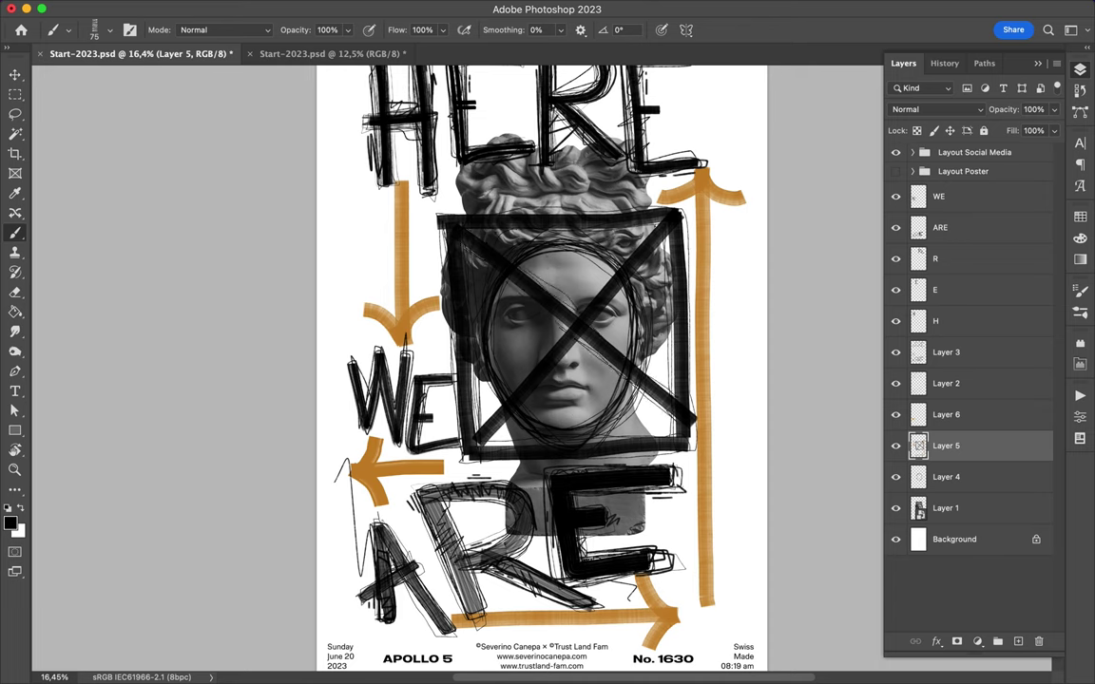
- On the Background layer, draw an orange rectangle behind the face box
click(955, 539)
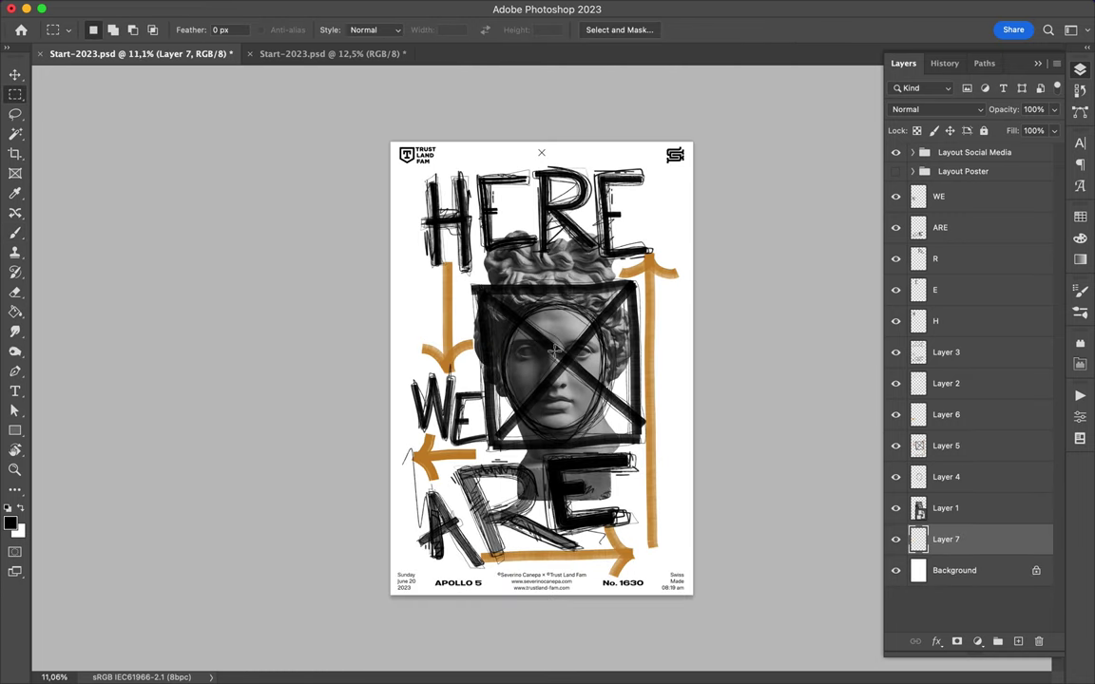
click(1080, 216)
key(u)
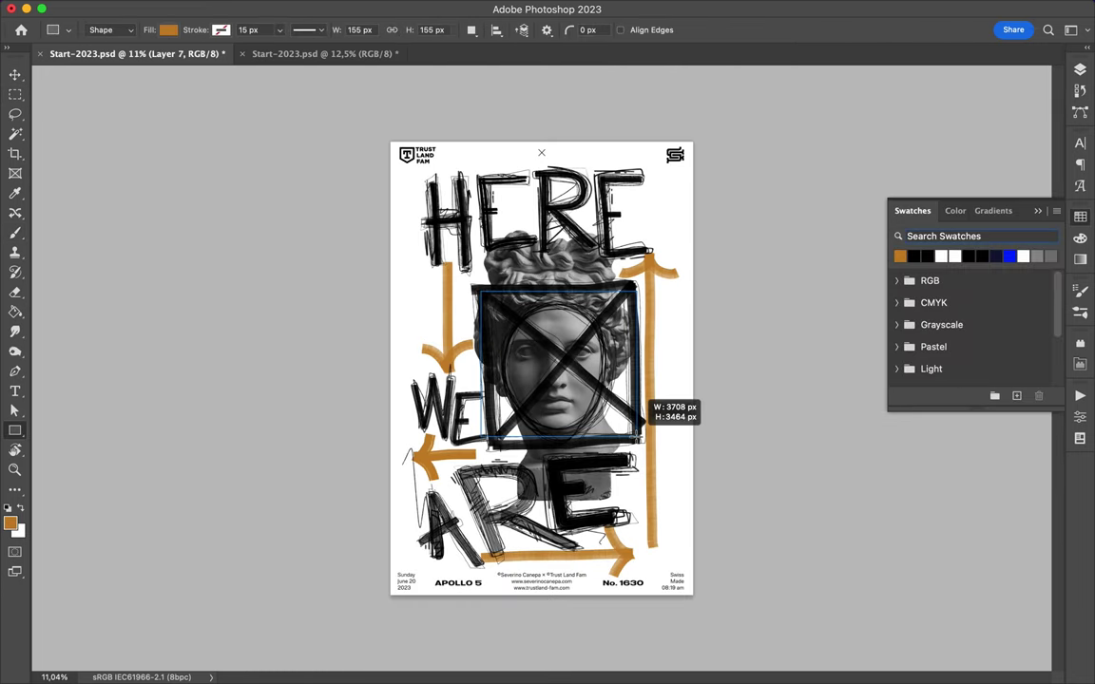
drag(488, 299, 628, 435)
key(a)
click(493, 454)
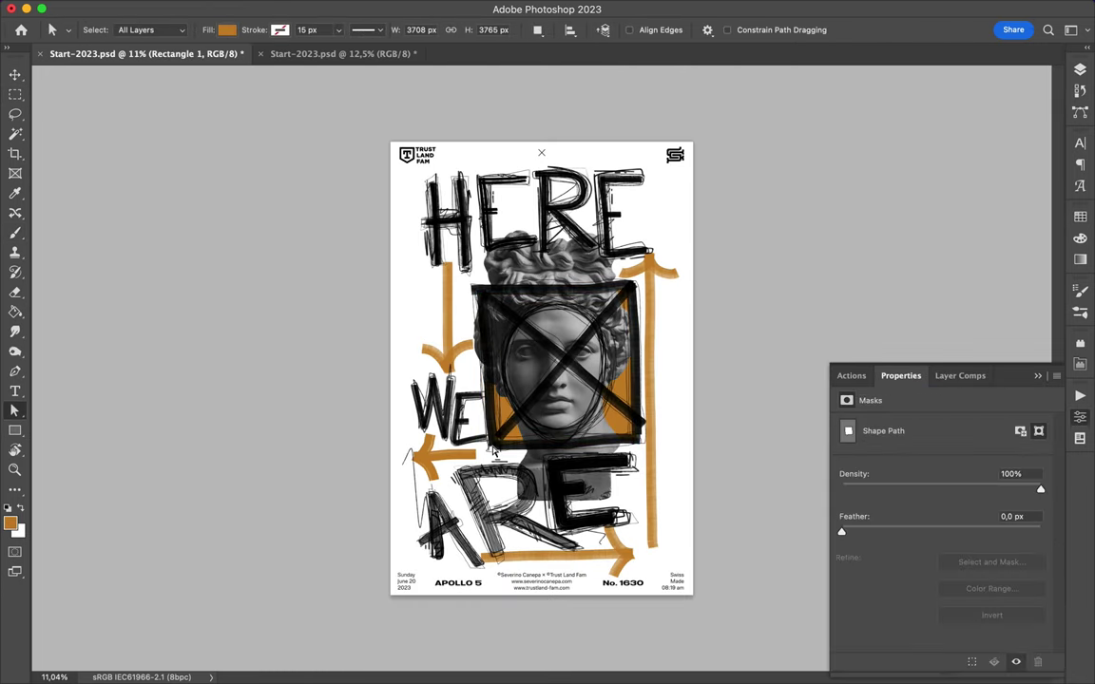
- Keep the rectangle as a shape and add a new empty layer above it
scroll(494, 454, up, 3)
key(b)
click(96, 30)
click(619, 247)
key(F7)
key(ctrl+shift+alt+n)
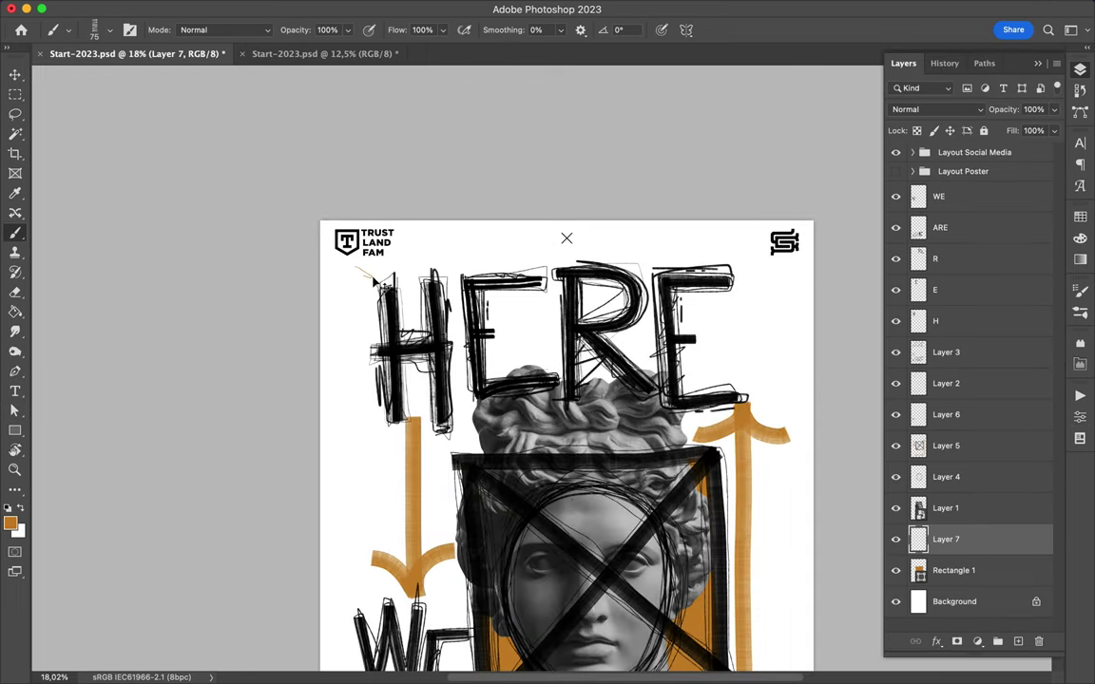
- Paint small orange arrow doodles near the face box
scroll(553, 379, up, 3)
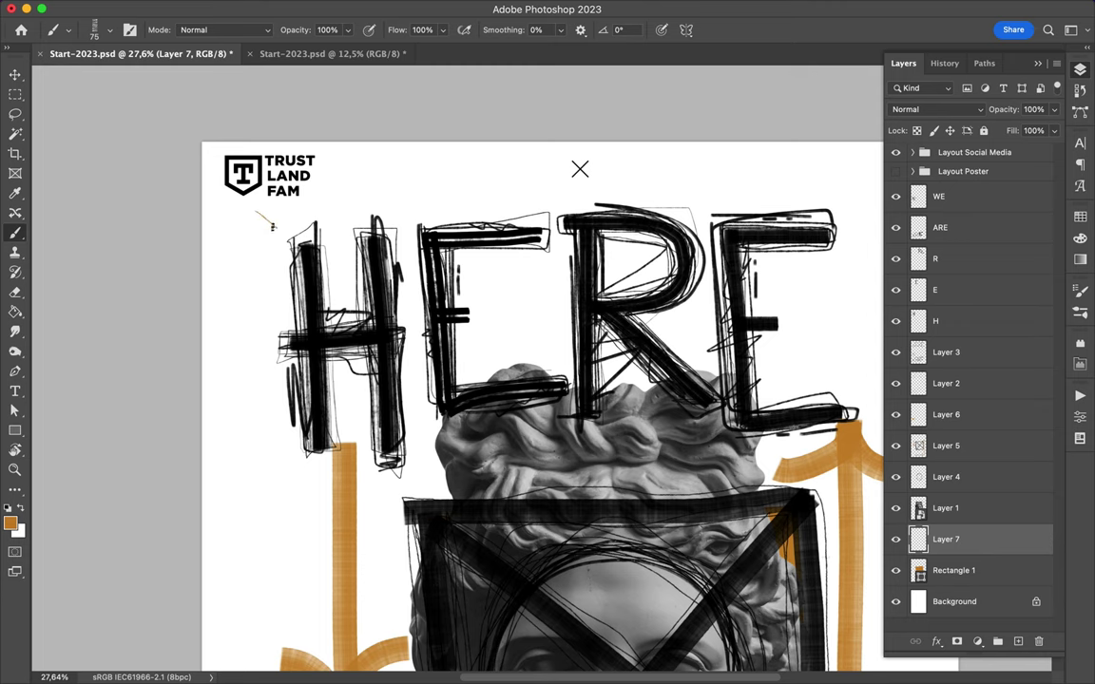
scroll(275, 222, right, 3)
scroll(566, 333, down, 5)
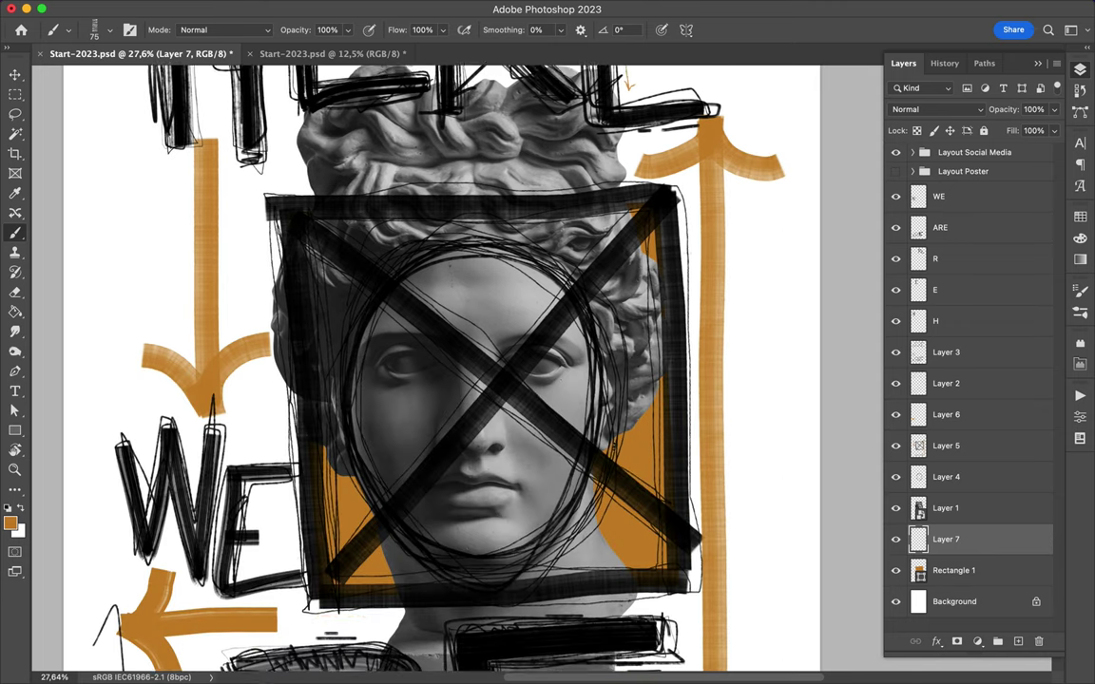
scroll(377, 375, down, 2)
drag(528, 509, 574, 508)
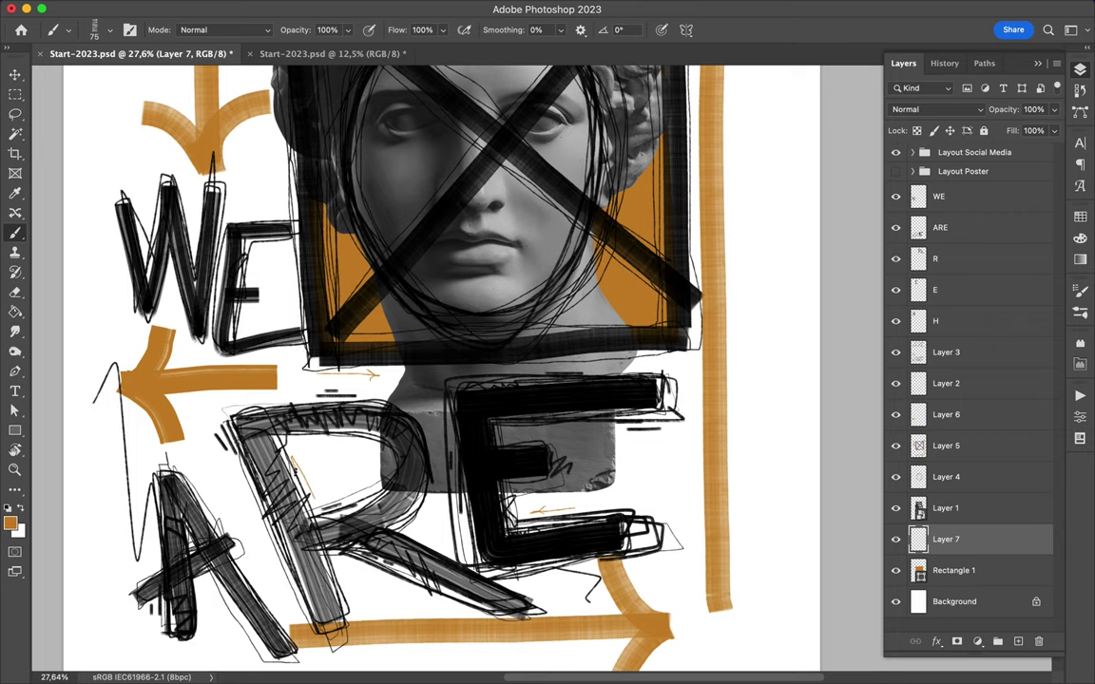
scroll(266, 418, down, 3)
scroll(224, 329, up, 3)
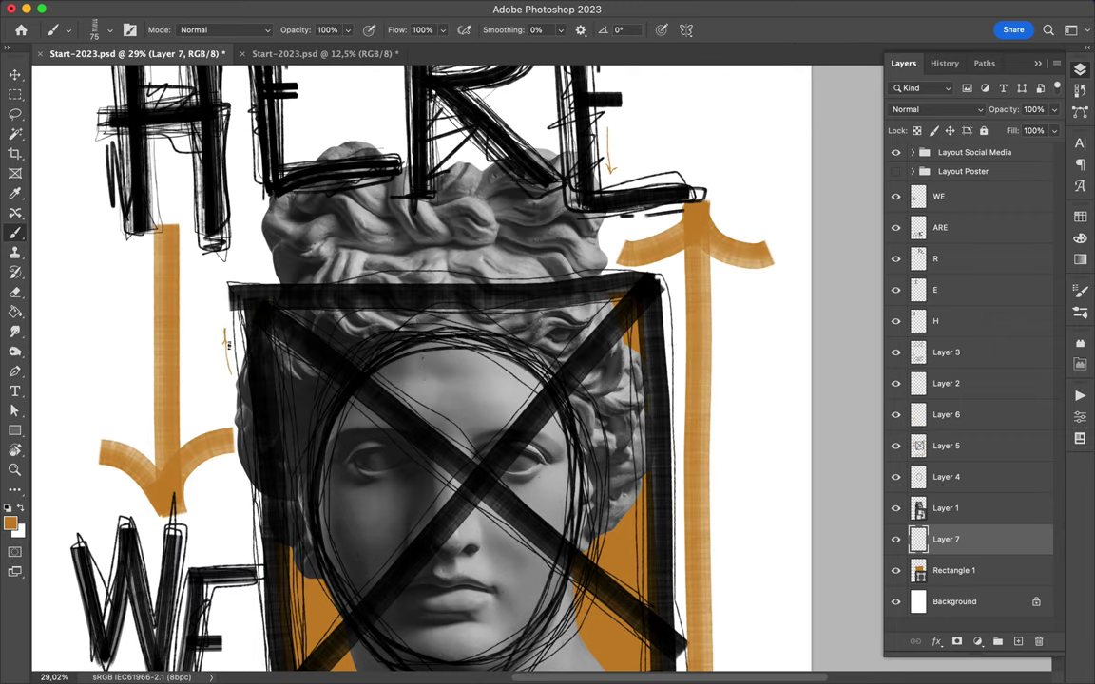
scroll(352, 186, up, 3)
scroll(346, 190, down, 2)
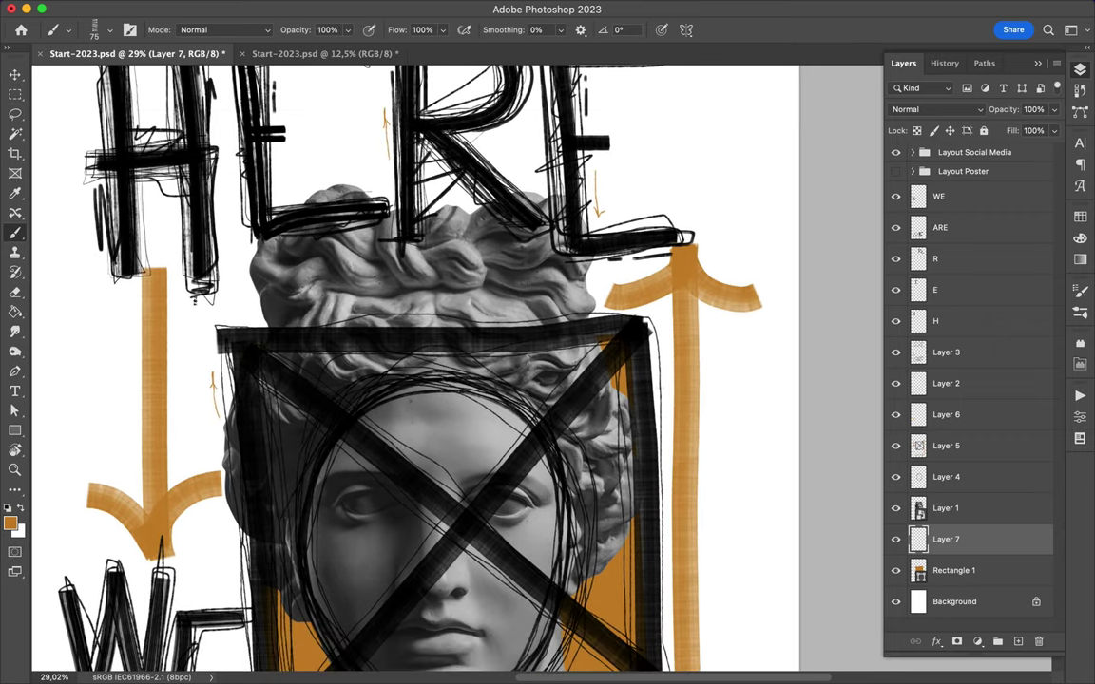
scroll(367, 282, down, 3)
right_click(387, 285)
- Pick the Thinning Ink brush in black and add a new Layer 8 above Layer 5
click(128, 309)
key(Return)
key(d)
click(946, 445)
key(ctrl+shift+alt+n)
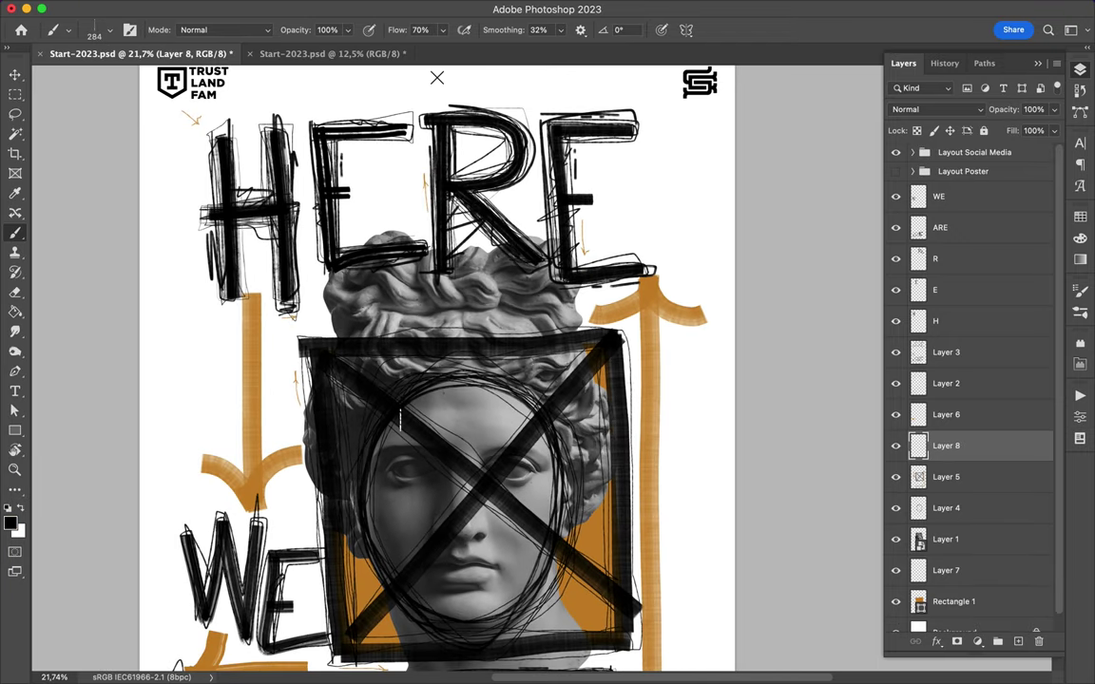
- Paint thick black diagonals and a trial black circle over the statue's face
drag(447, 433, 582, 535)
mouse_move(433, 518)
mouse_down()
mouse_move(587, 418)
mouse_move(457, 485)
mouse_up()
drag(538, 483, 520, 411)
scroll(521, 411, down, 2)
scroll(475, 408, down, 2)
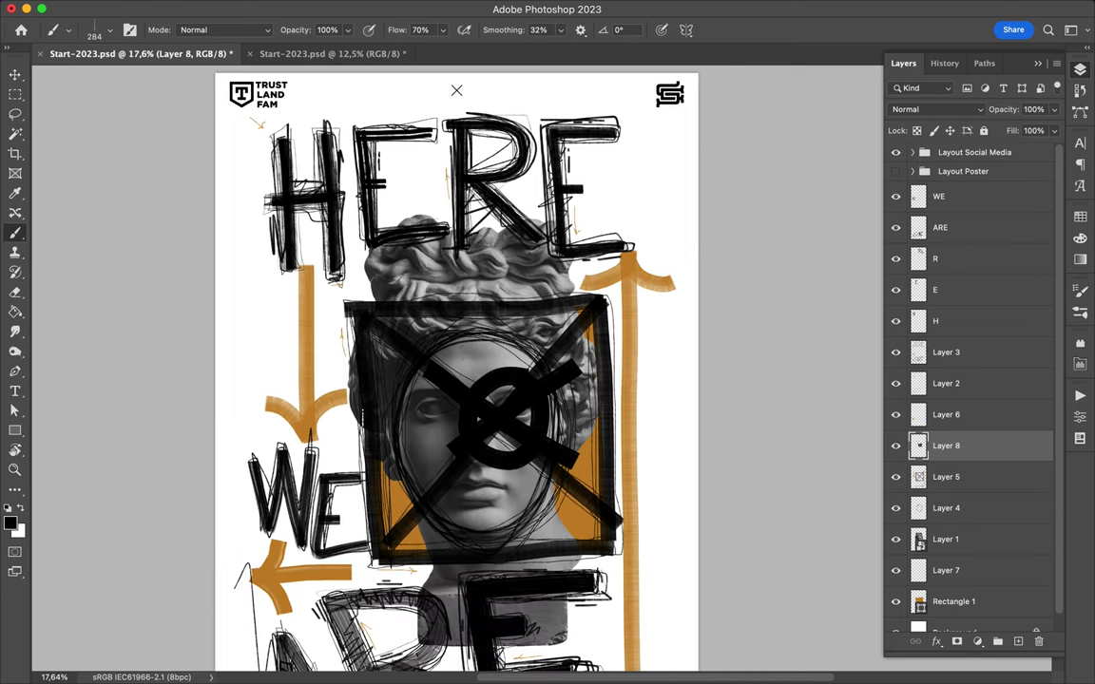
- Add thick black bars along the edges of the face box
drag(447, 302, 533, 300)
drag(604, 313, 607, 385)
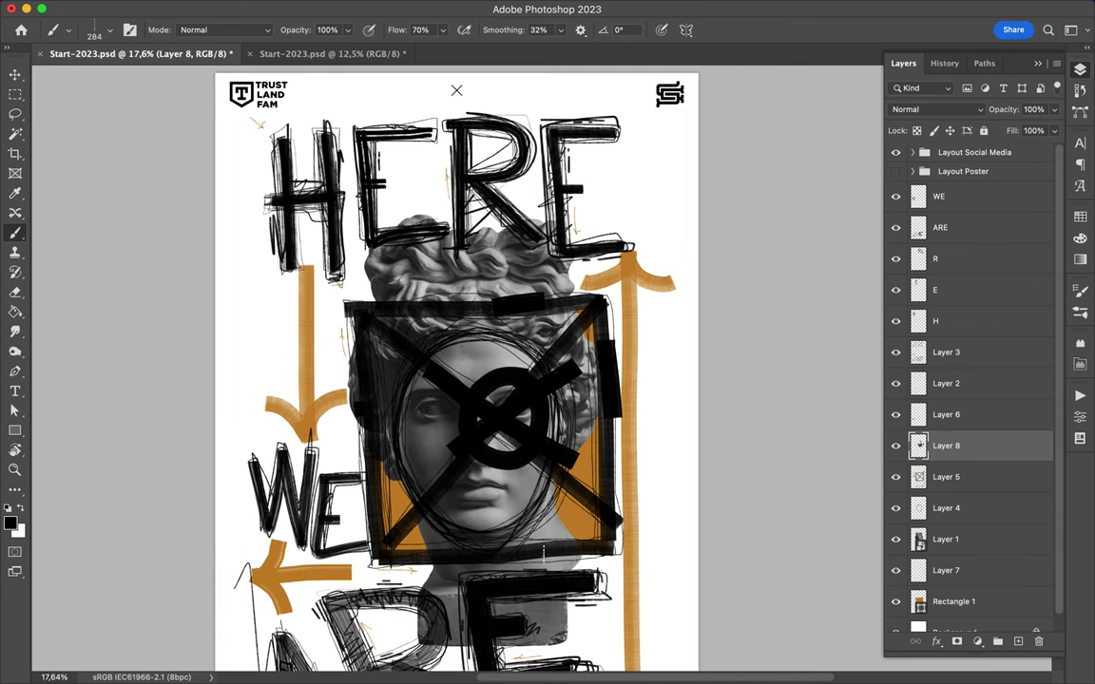
drag(532, 546, 580, 545)
scroll(490, 499, down, 1)
- Undo the trial black strokes and save the poster as Start-2023.psd
key(ctrl+0)
key(ctrl+z)
key(ctrl+z)
key(ctrl+z)
key(ctrl+z)
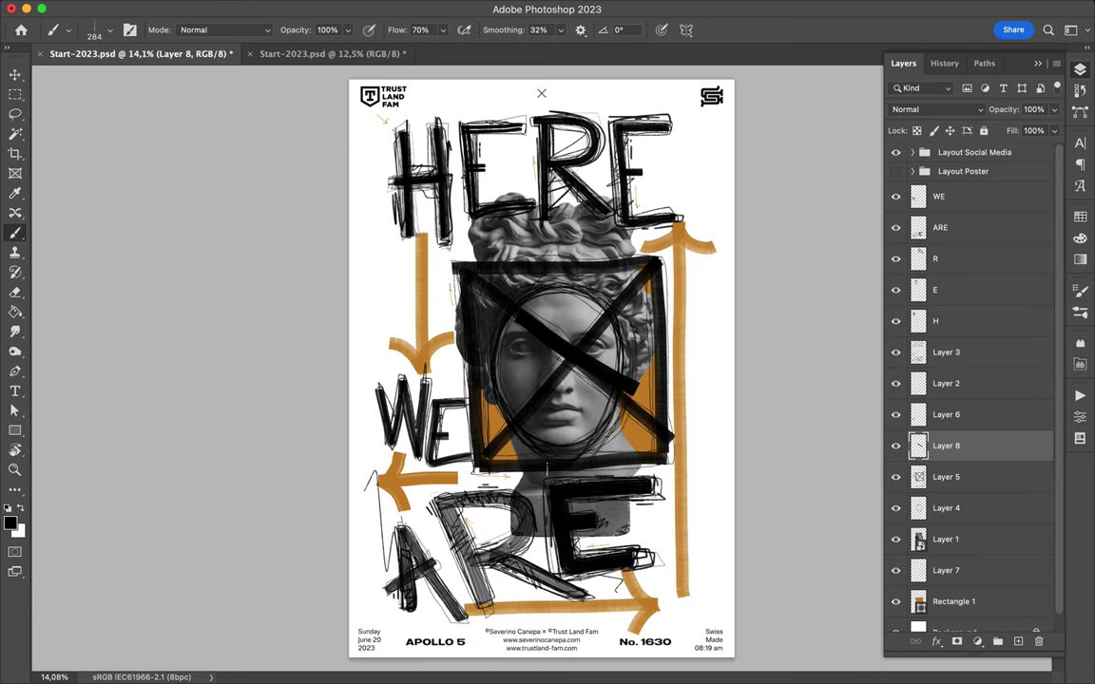
key(v)
key(ctrl+s)
click(739, 8)
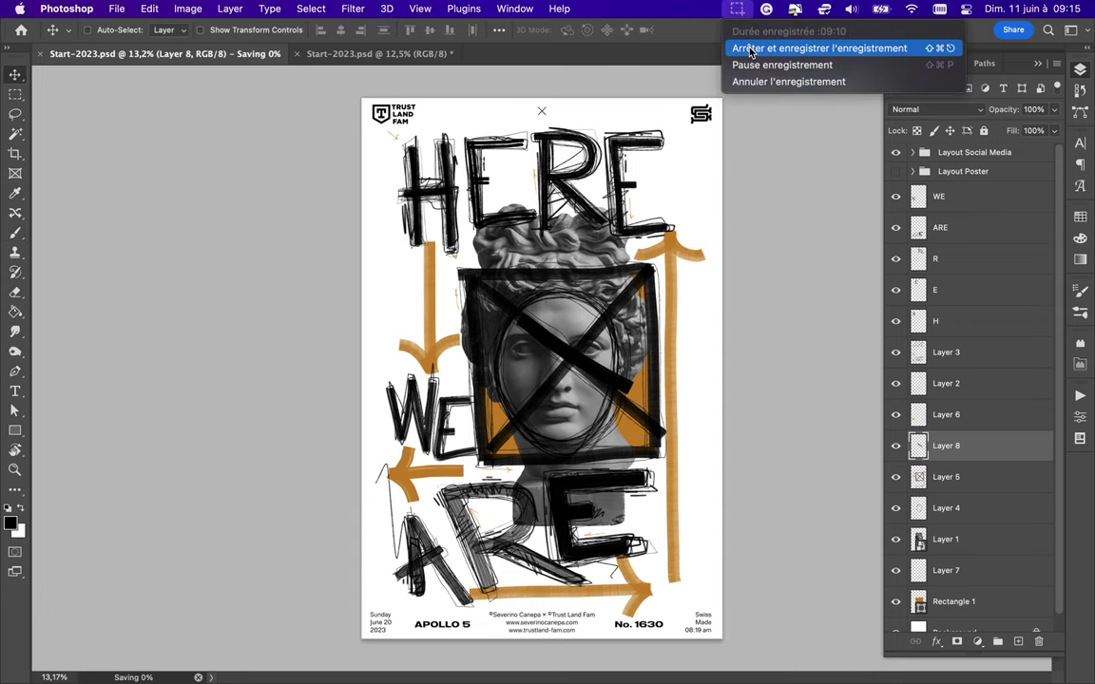
click(818, 44)
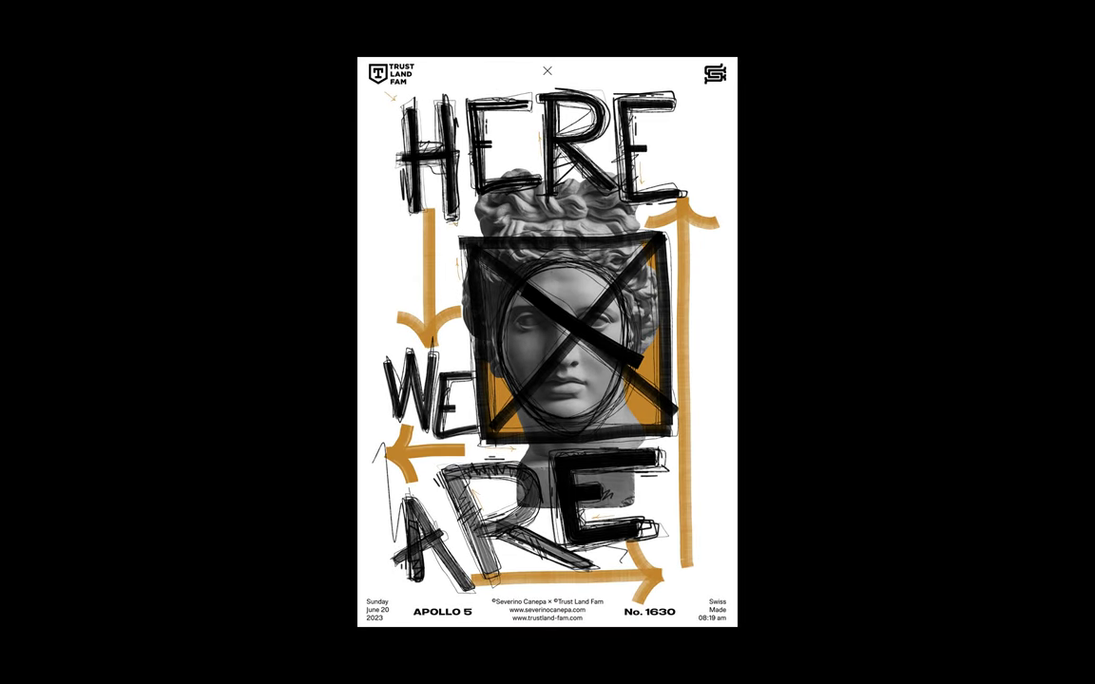